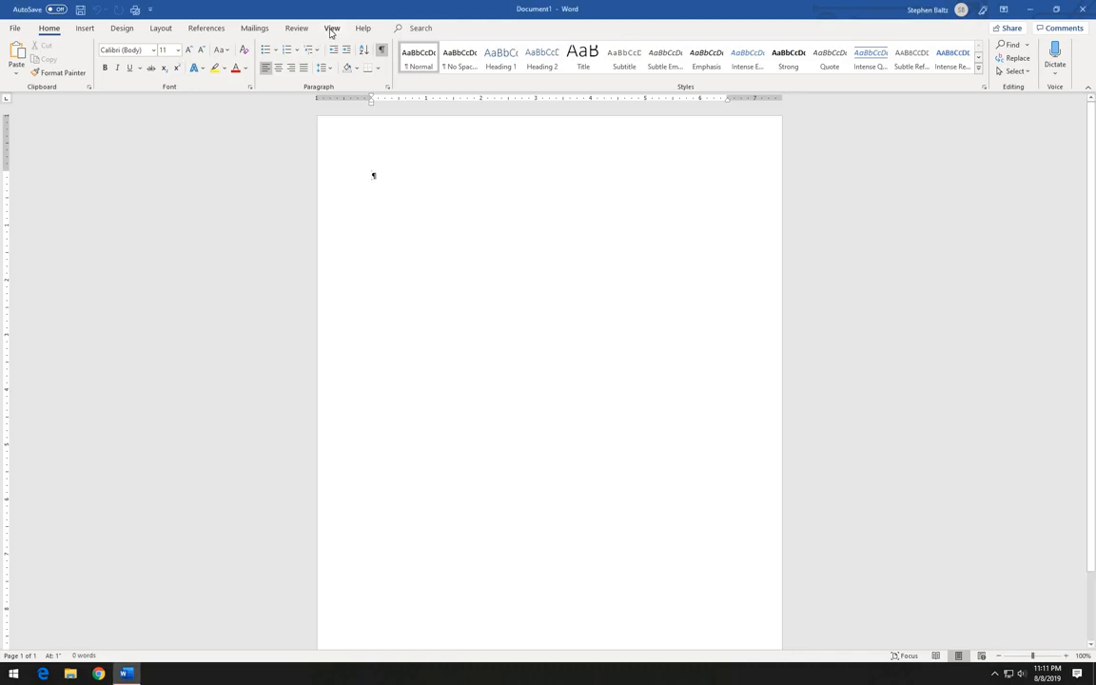
left_click(330, 29)
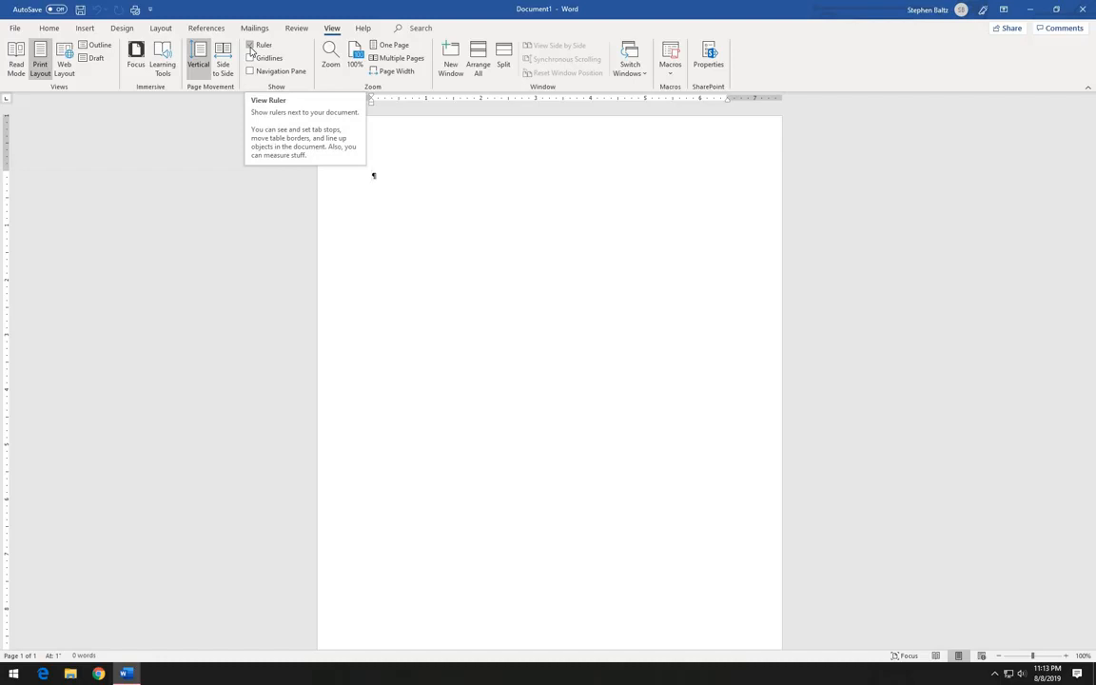
left_click(49, 29)
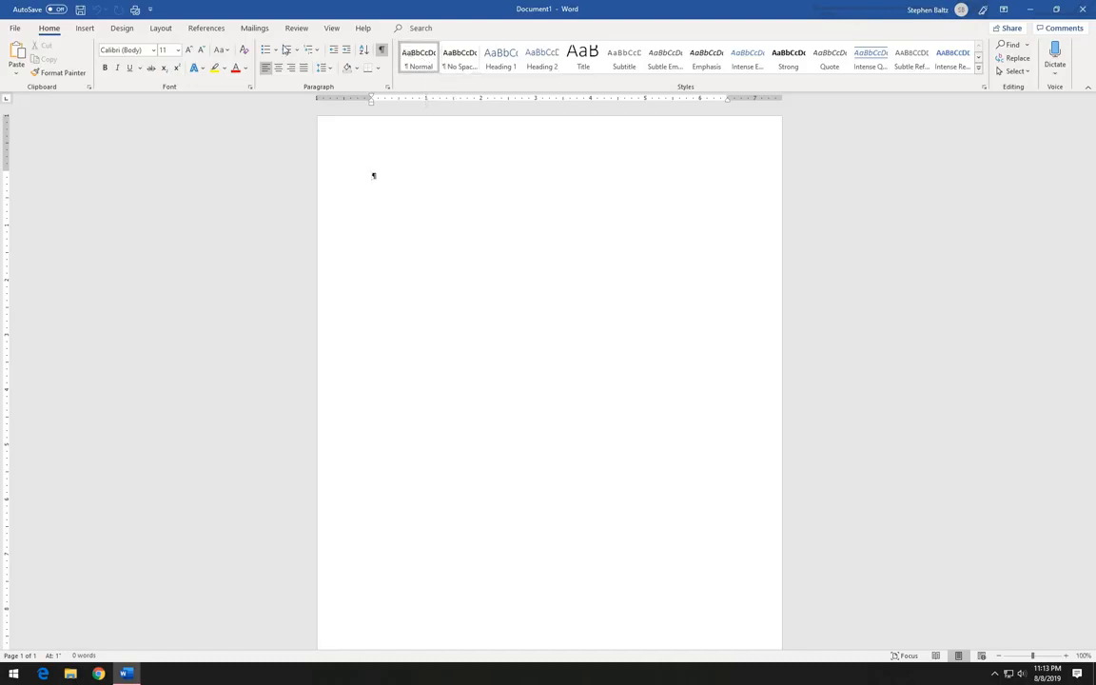
Apply the Narrow margin preset, 0.5" on all sides, to the document.
left_click(164, 30)
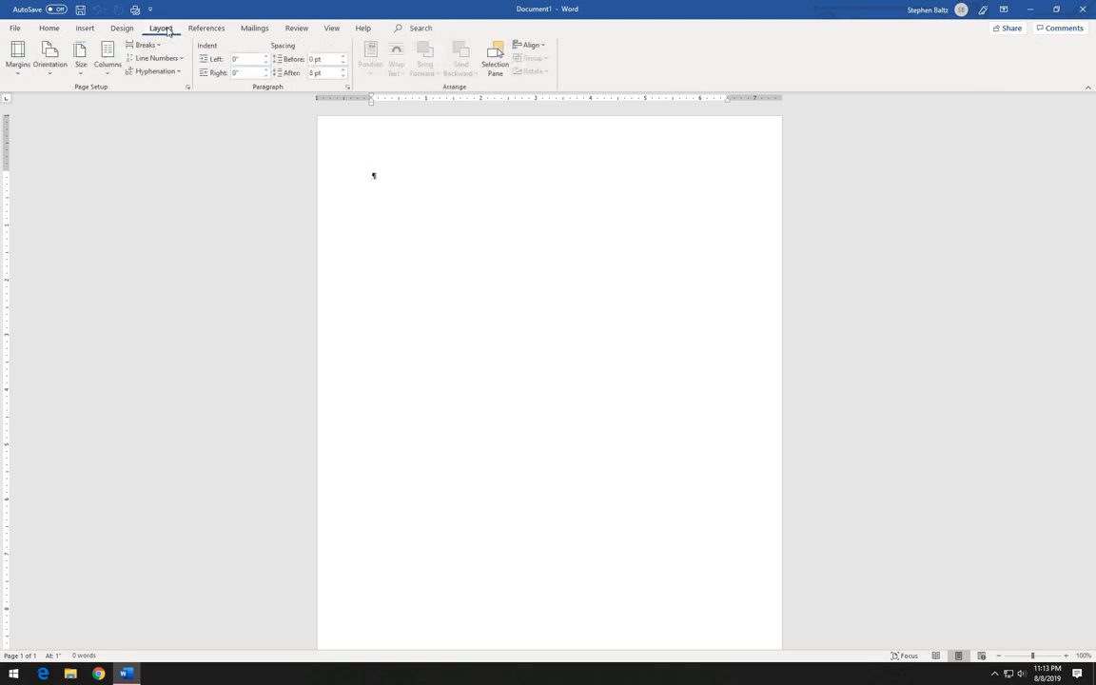
left_click(18, 65)
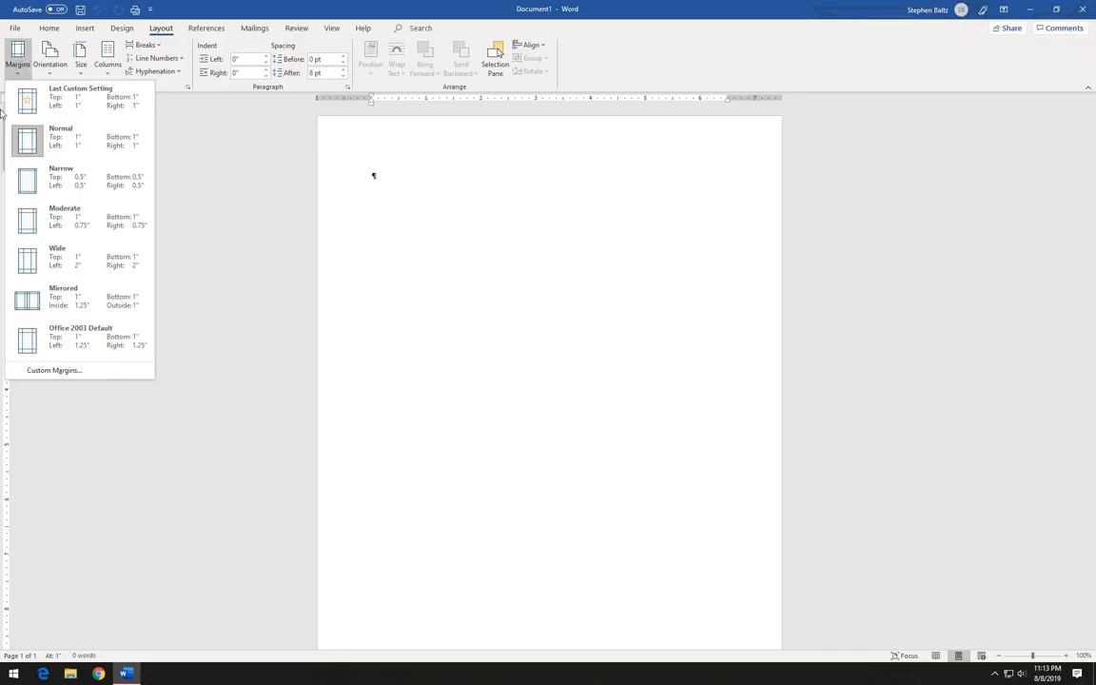
left_click(69, 194)
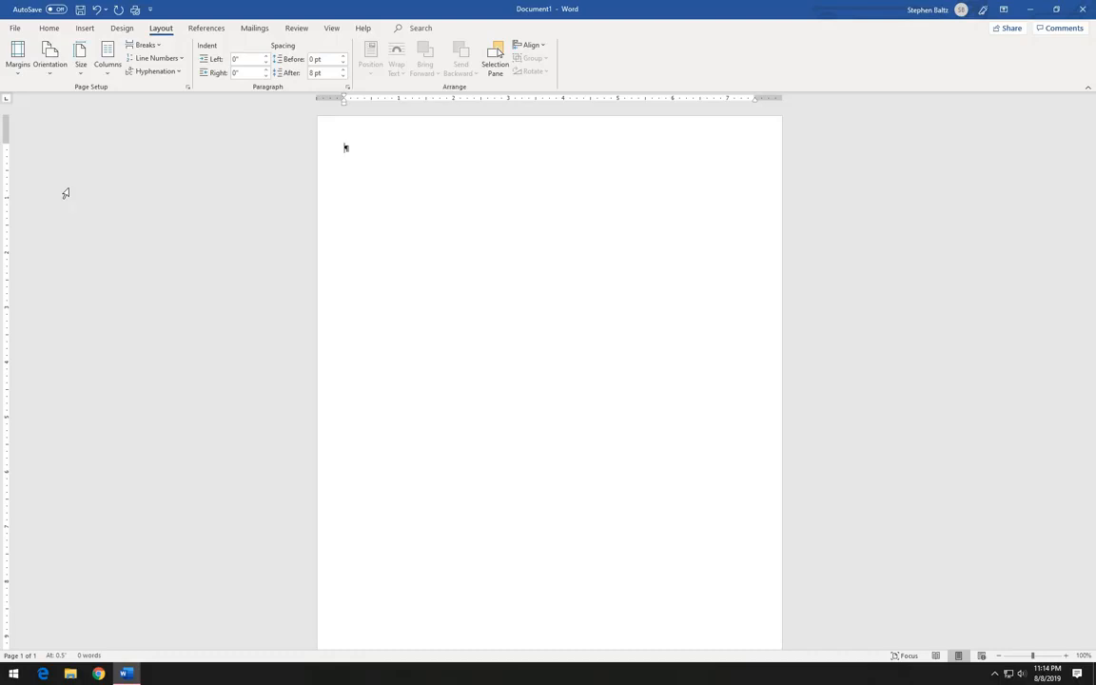
Enter "Wash Your Hands!" as the first line of the document and set the zoom to page width.
type("Wash Your Hands!")
key("Return")
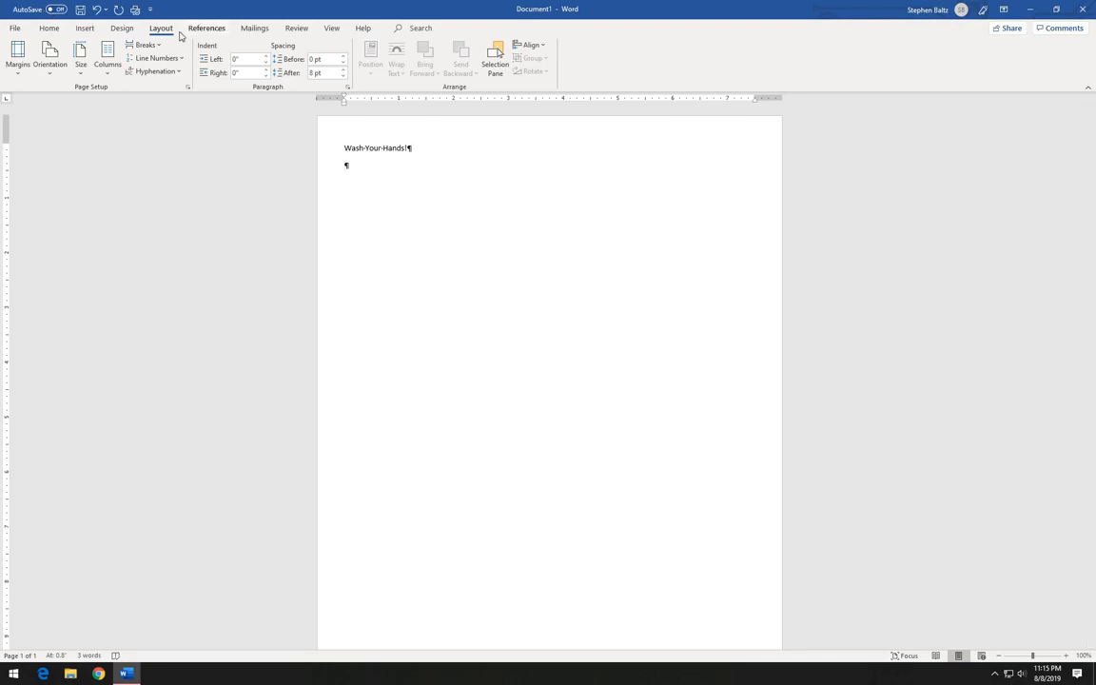
left_click(331, 29)
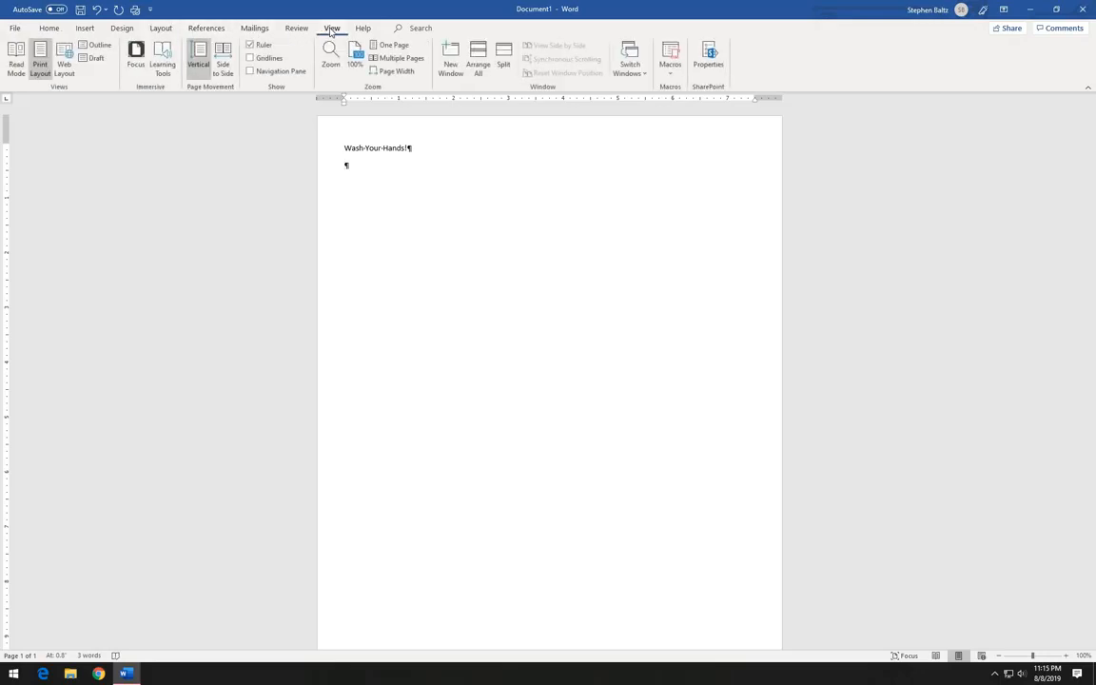
left_click(388, 75)
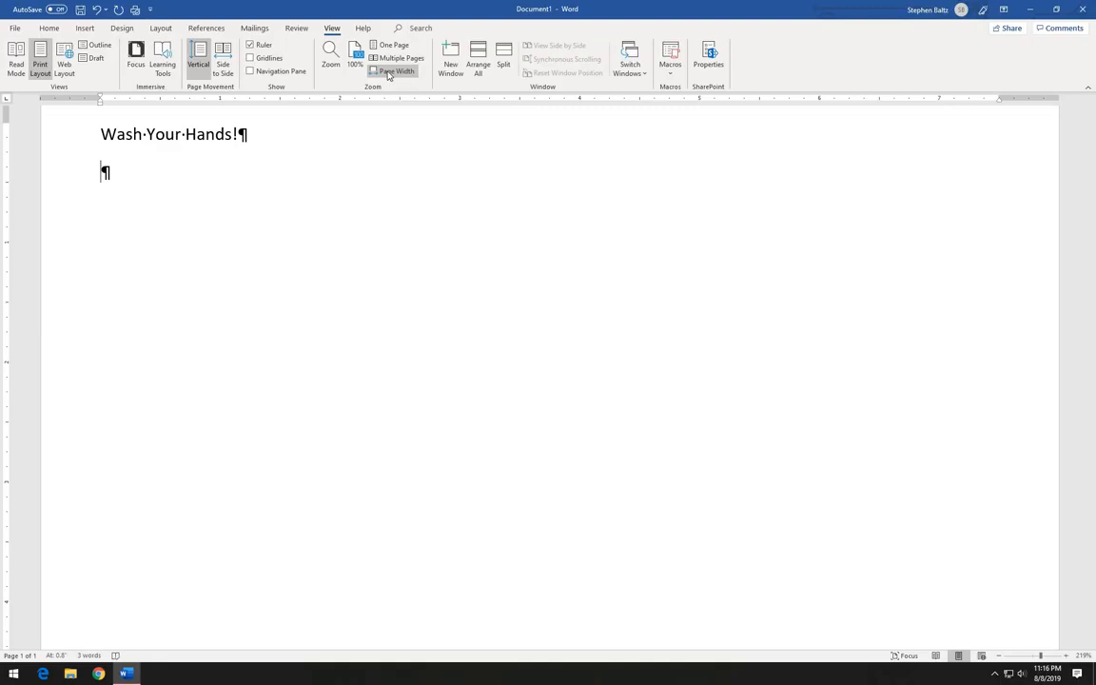
left_click(52, 30)
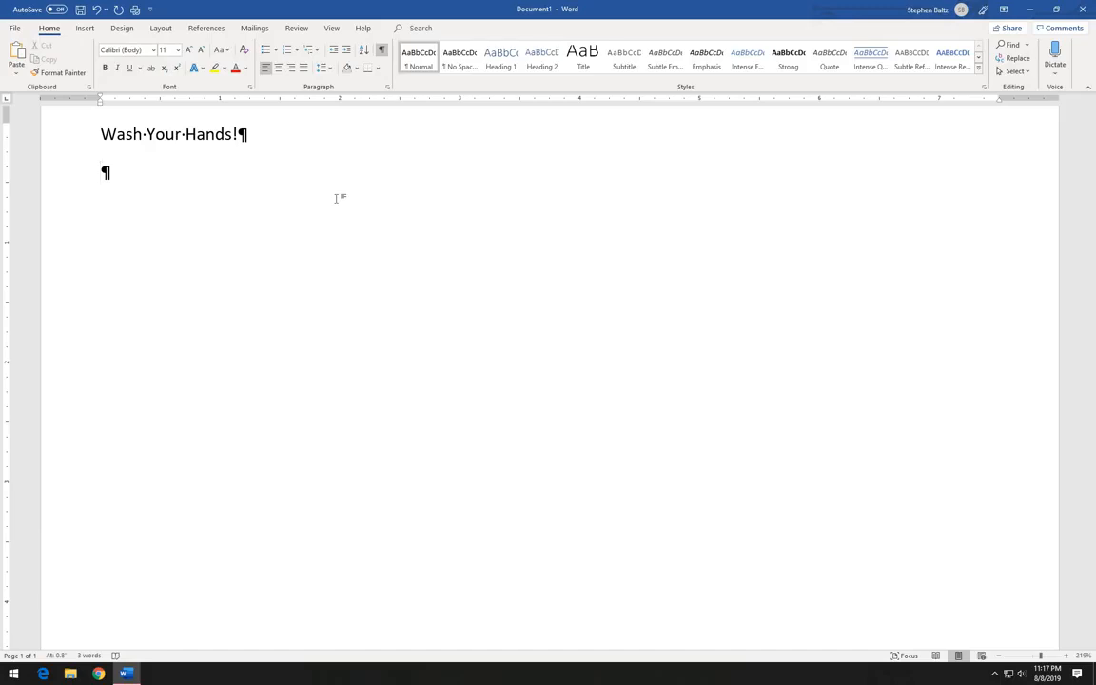
Add the paragraph "Washing your hands with soap and water can decrease outbreaks of foodborne illness because it can prevent spreading germs from your hands to food.".
type("Washing")
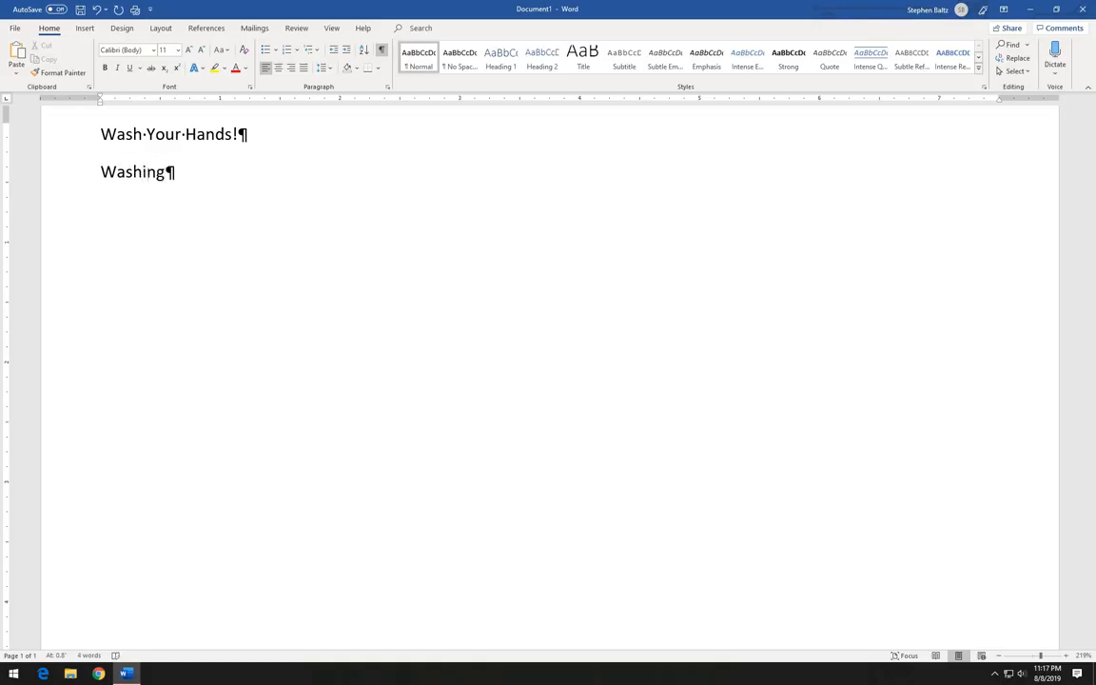
type(" your hands ")
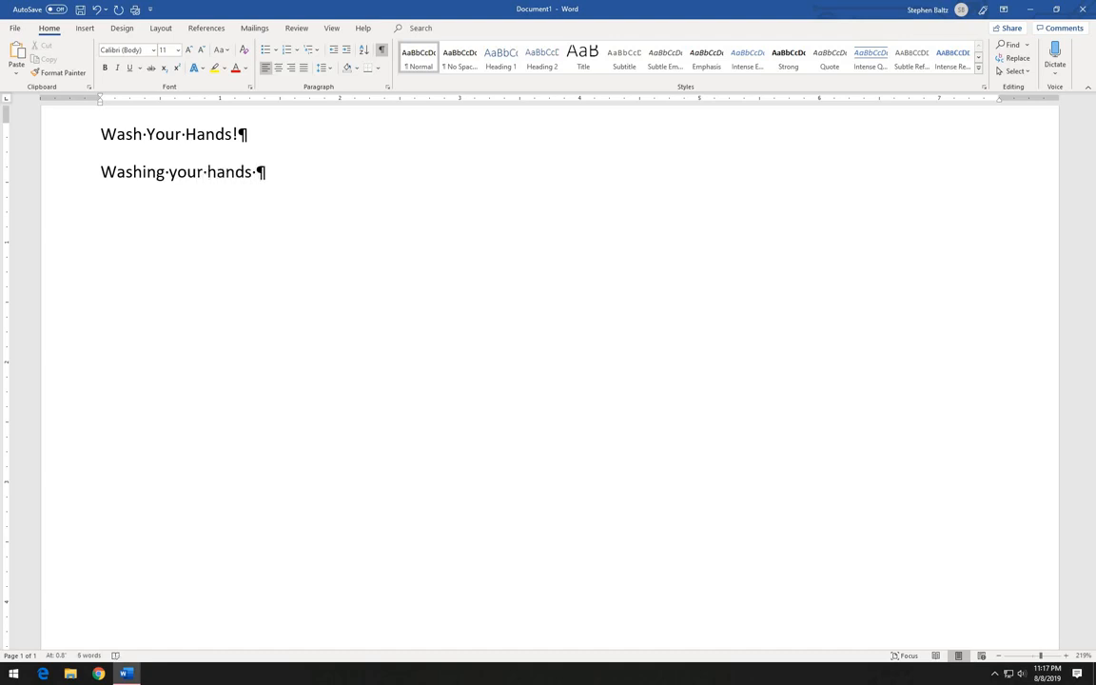
type("with soap and w")
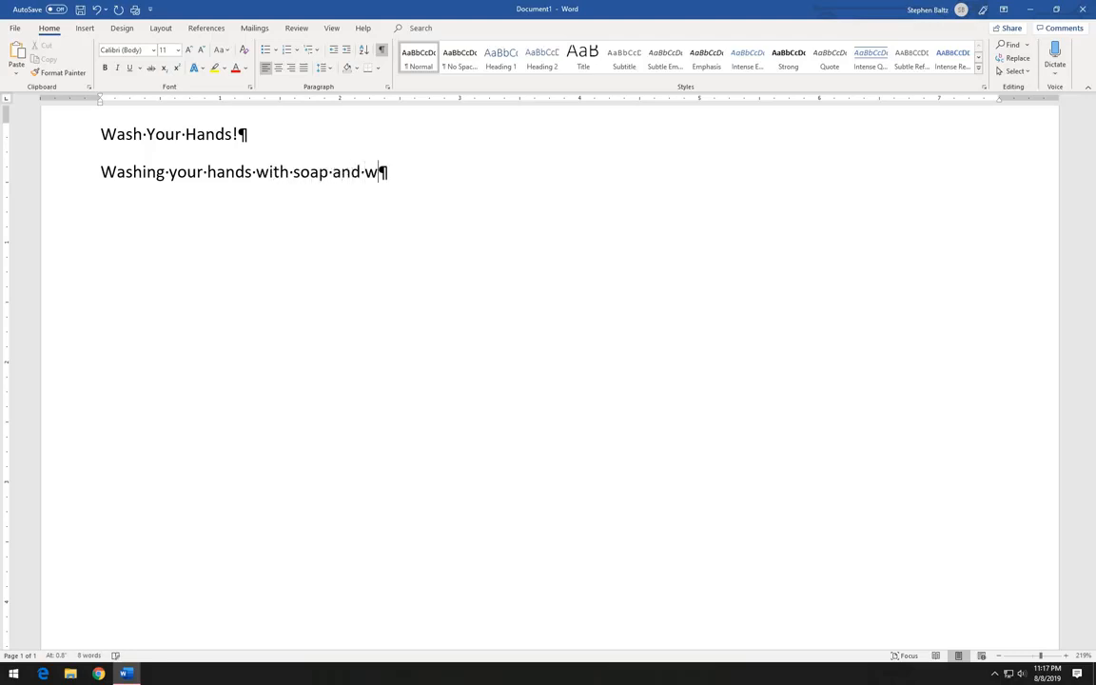
type("ater can de")
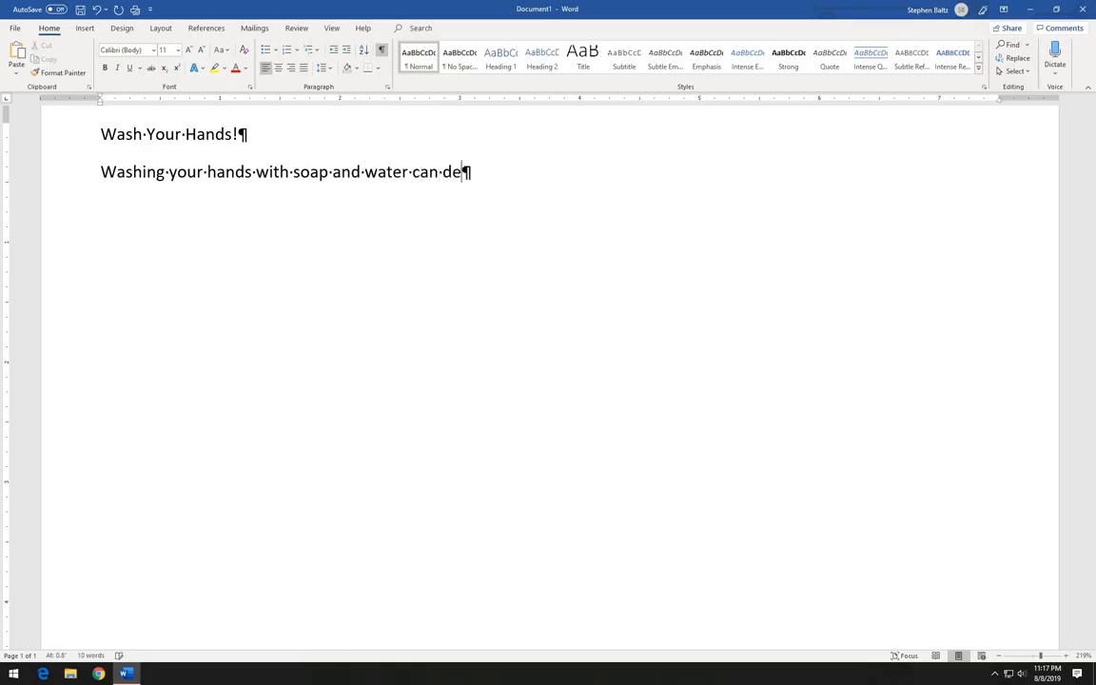
type("crease ")
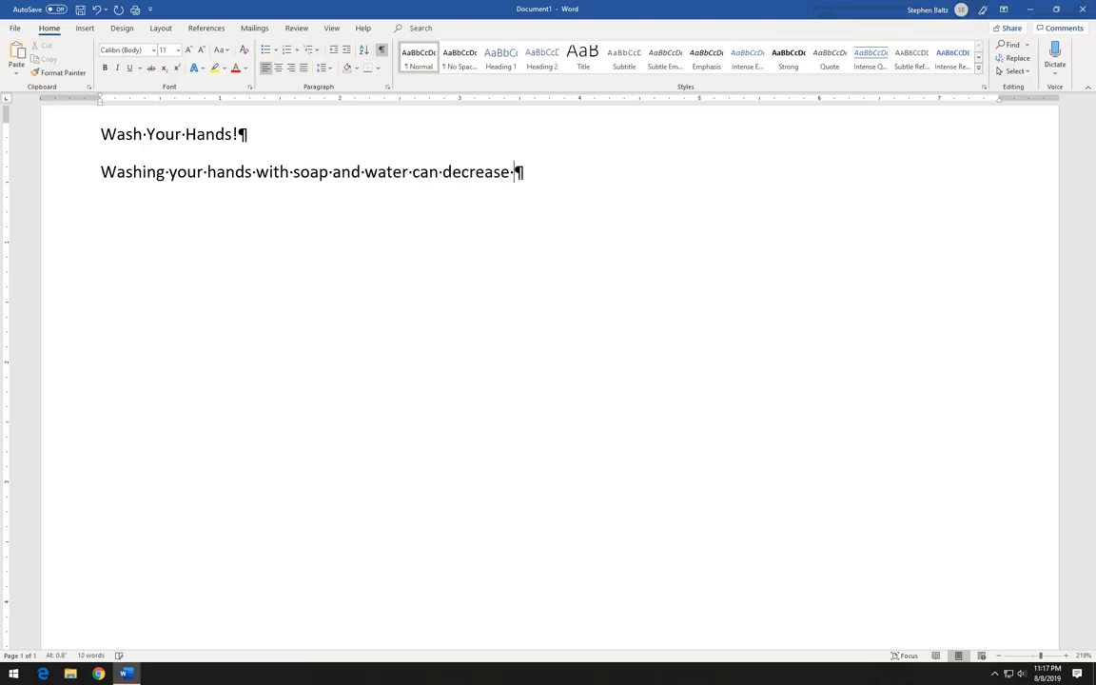
type("outbreaks ")
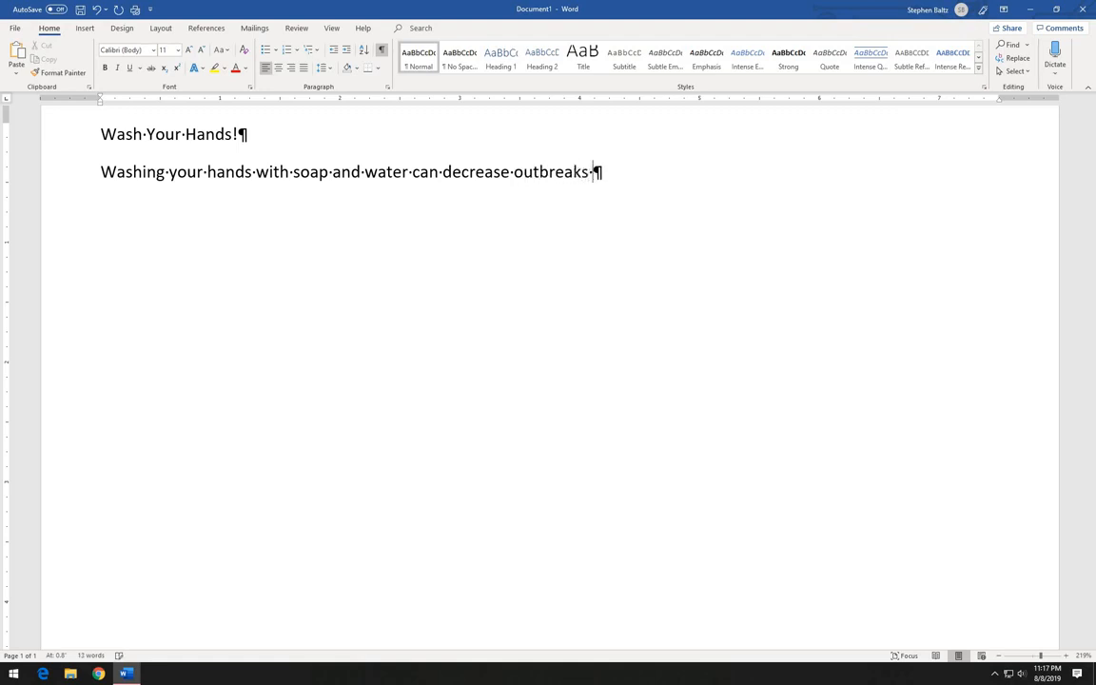
type("of food")
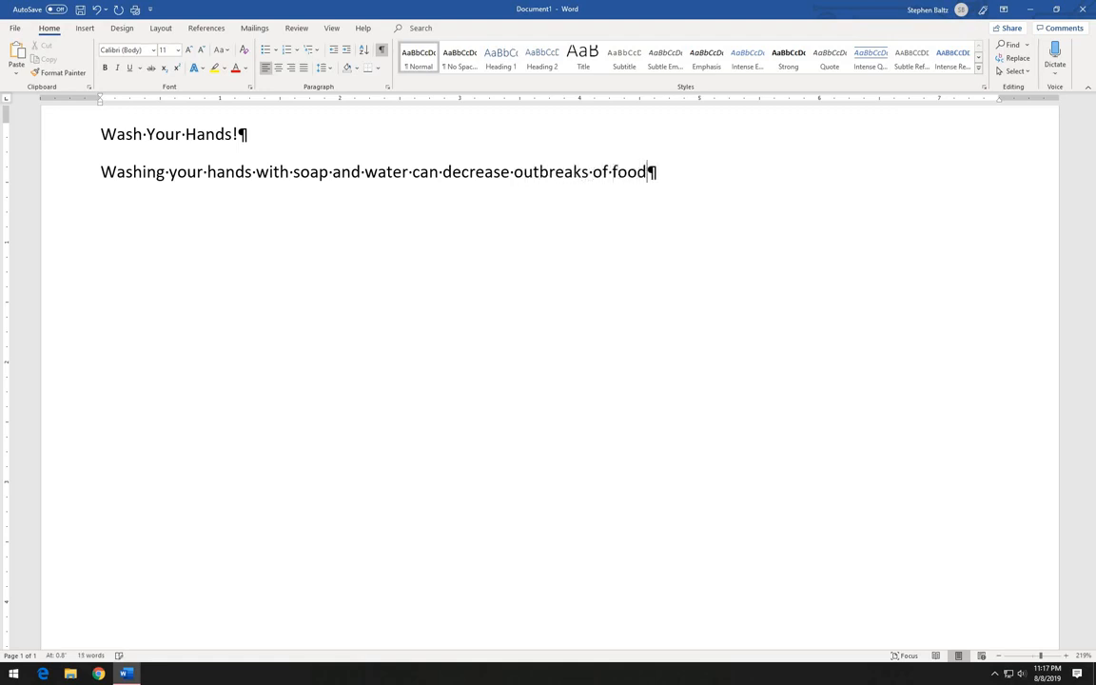
type("borne illness ")
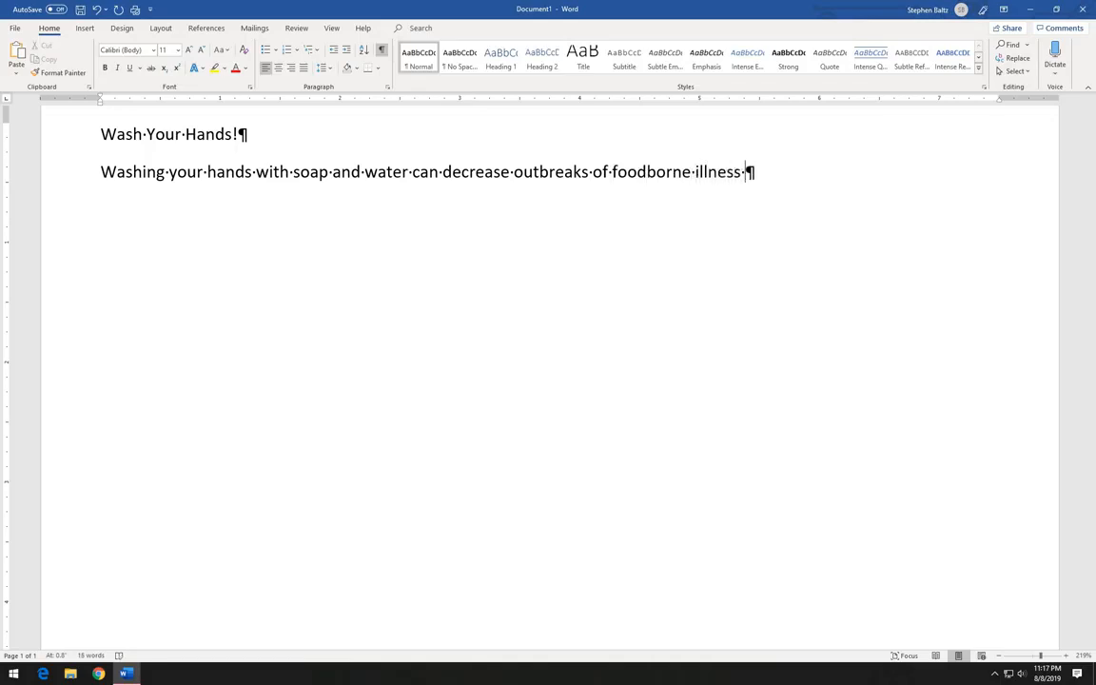
type("because it ")
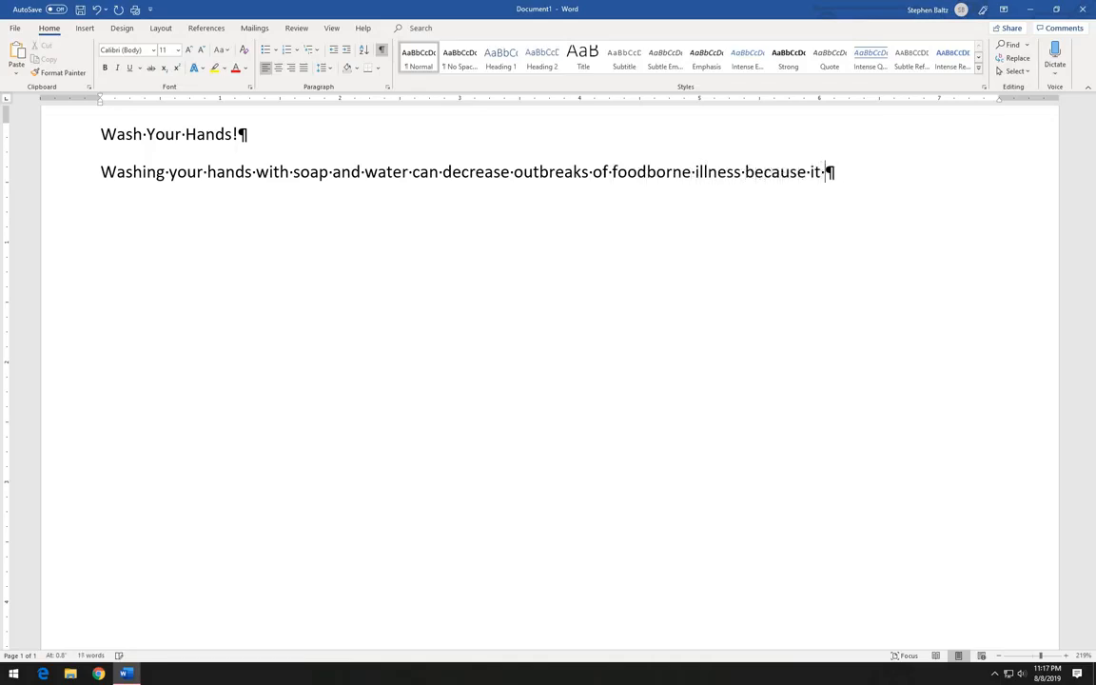
type("can preven t")
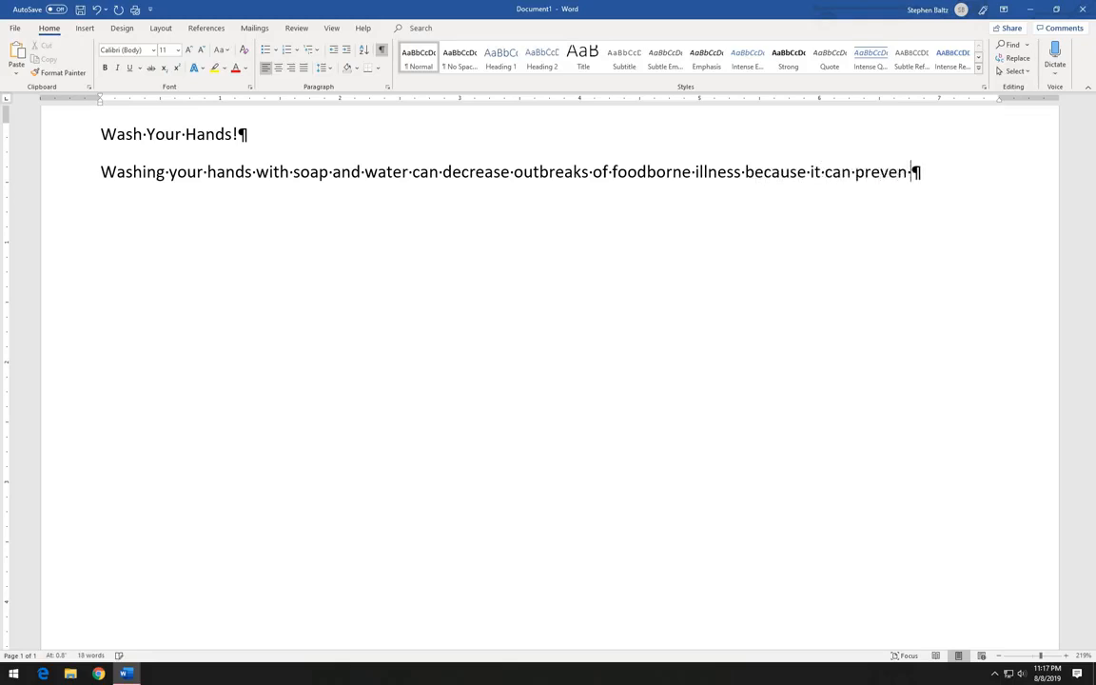
key("BackSpace")
key("BackSpace")
type("t spread")
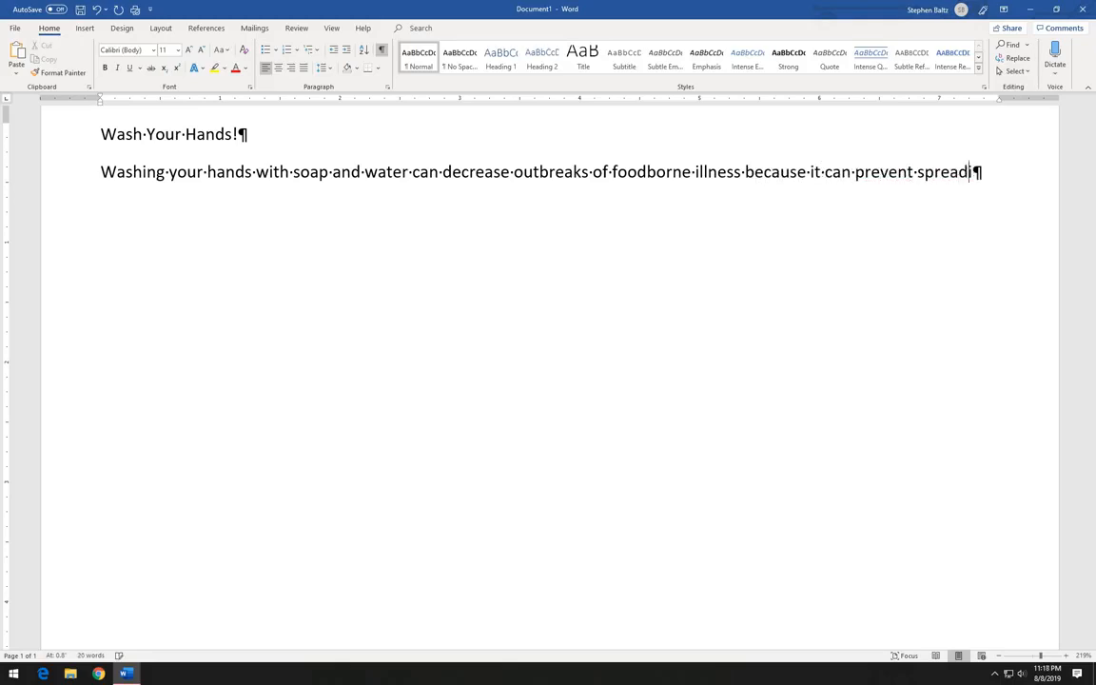
type("ing germ")
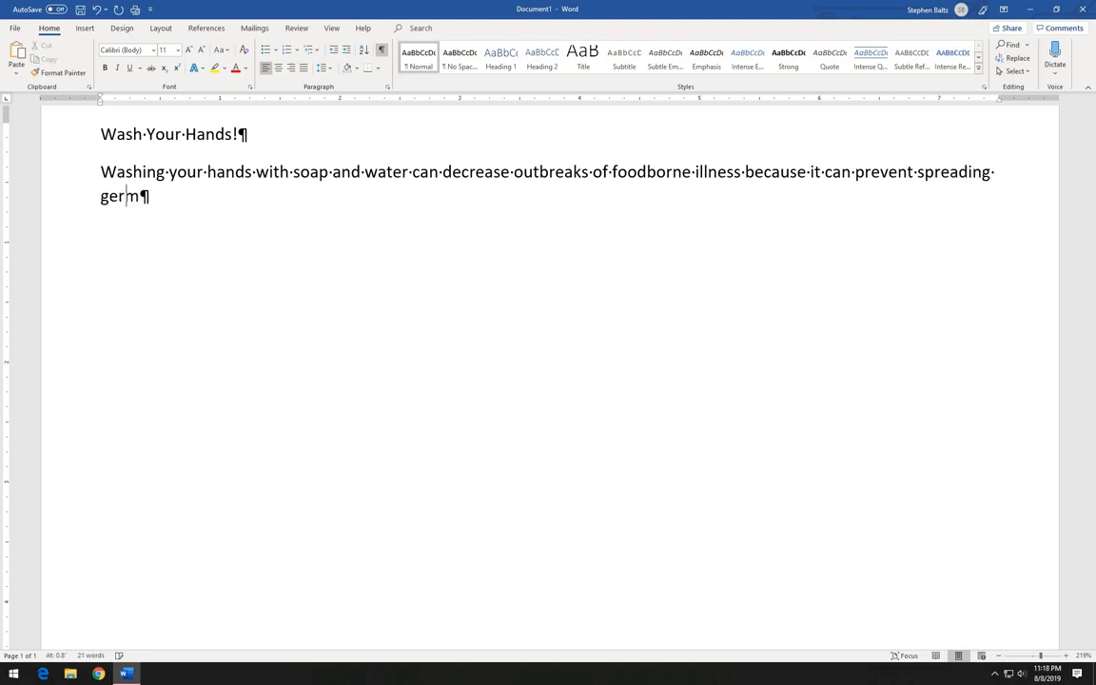
type("s from ")
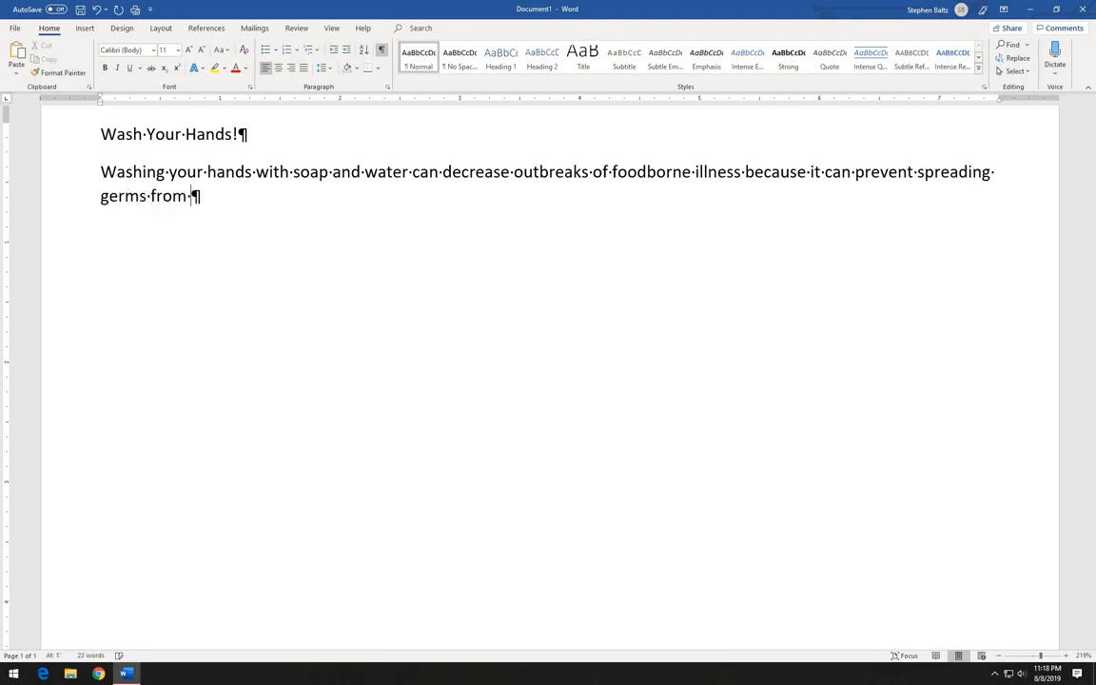
type("your hands to food.")
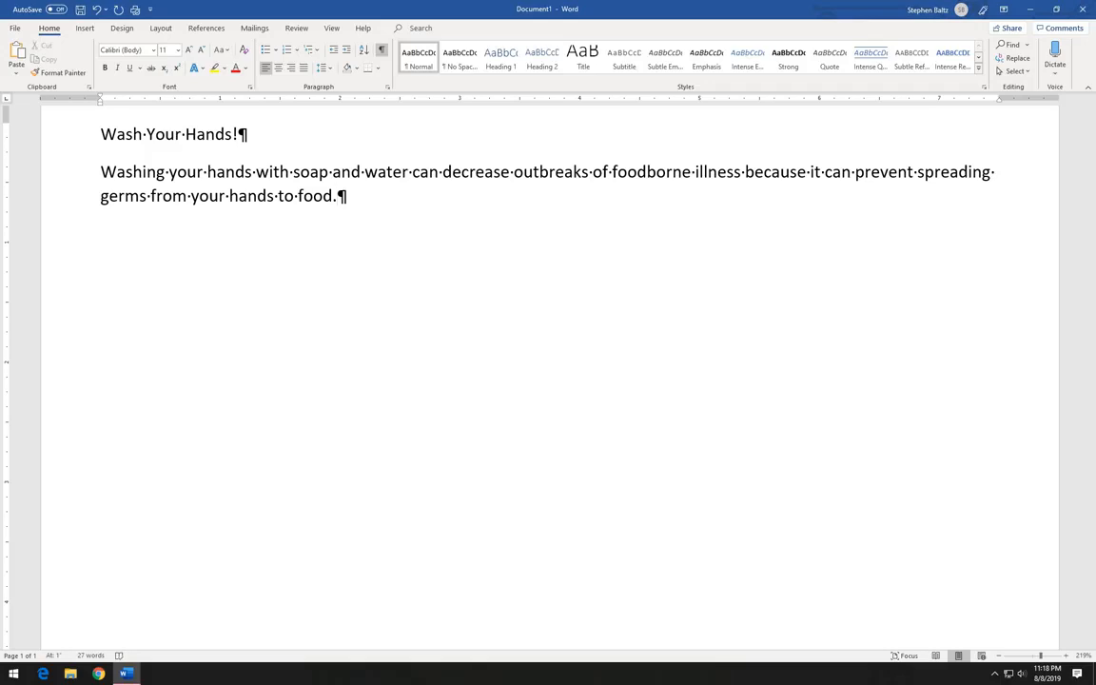
key("Return")
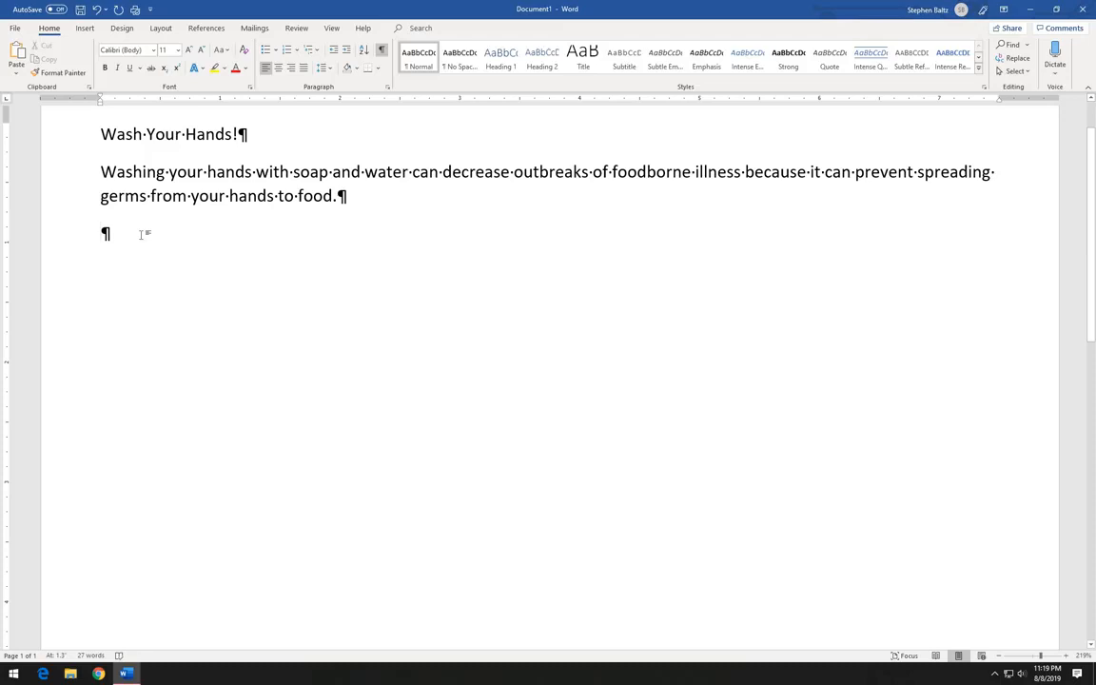
Add the line "How?" below the introductory paragraph and begin a new paragraph.
type("H")
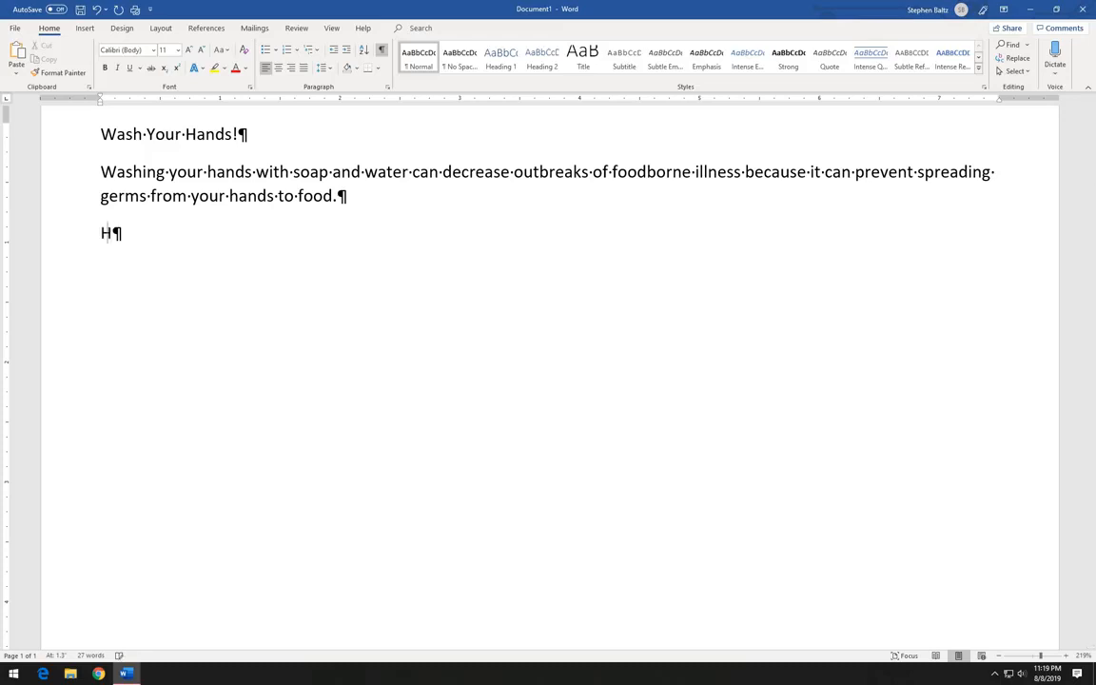
type("ow?")
key("Return")
Write the first instruction, "Wet hands with clen, running water, and apply soap.", on its own line below "How?".
type("Wet ")
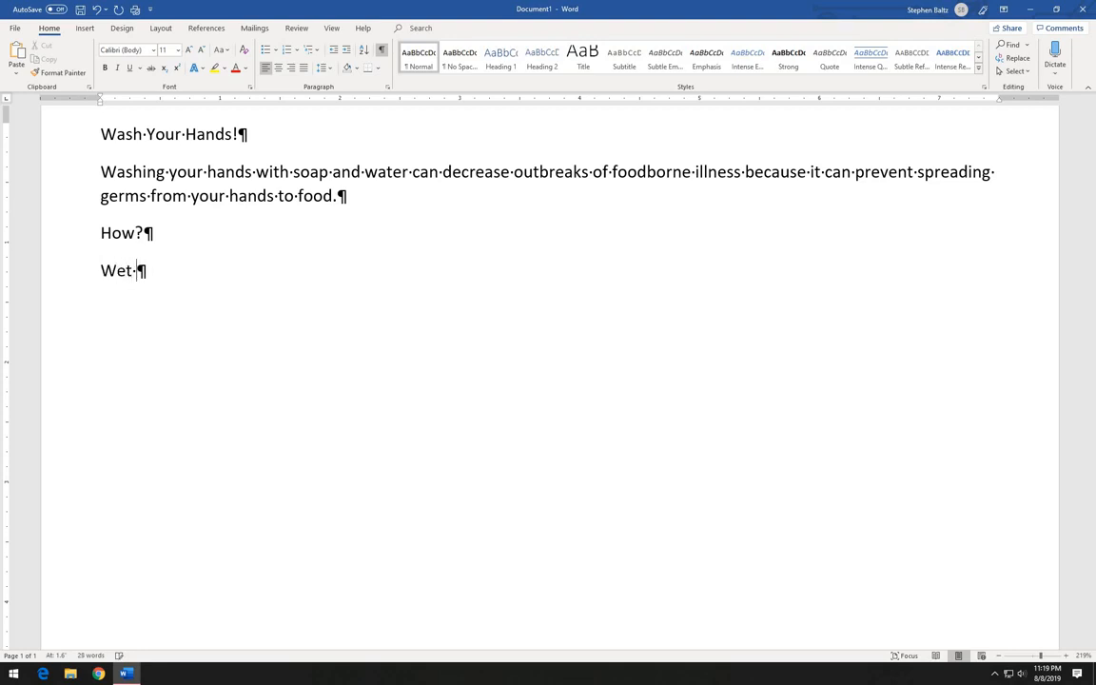
type("hands")
key("BackSpace")
key("BackSpace")
type("s with clean water")
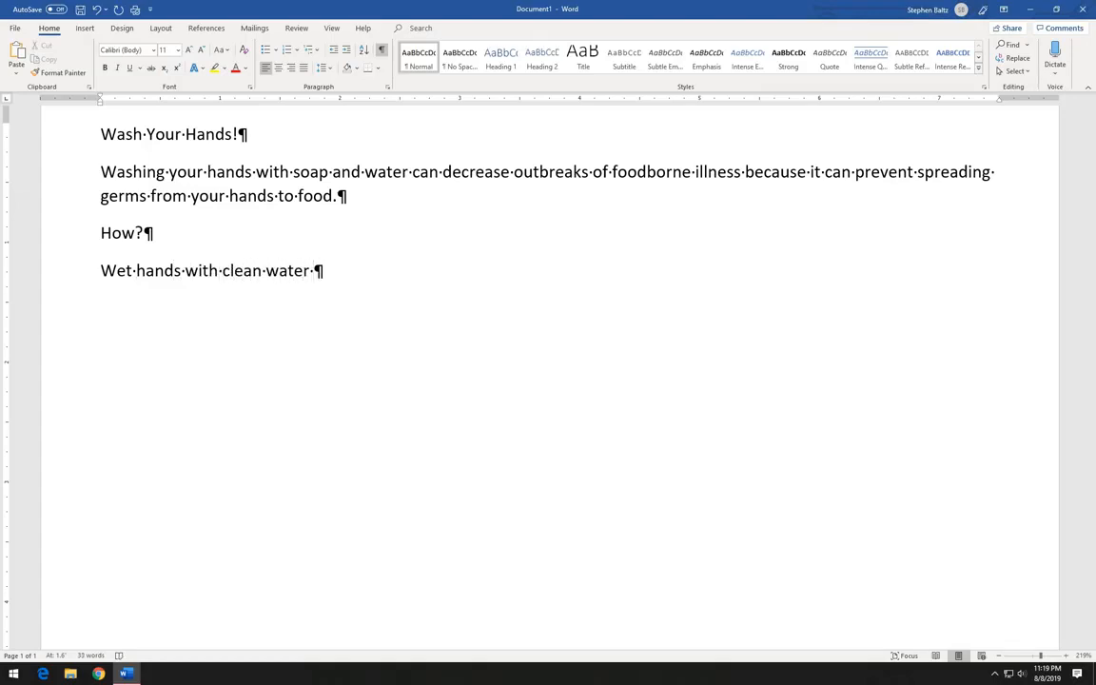
key("BackSpace")
key("BackSpace")
key("BackSpace")
key("BackSpace")
key("BackSpace")
key("BackSpace")
key("BackSpace")
key("BackSpace")
key("BackSpace")
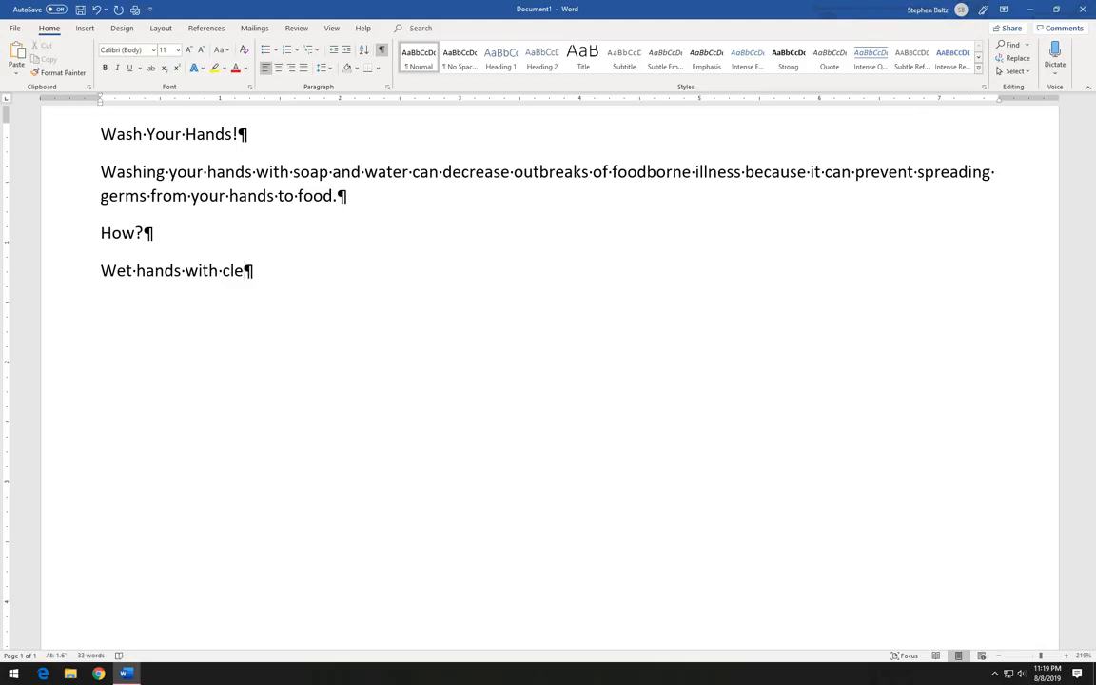
type("n, renn")
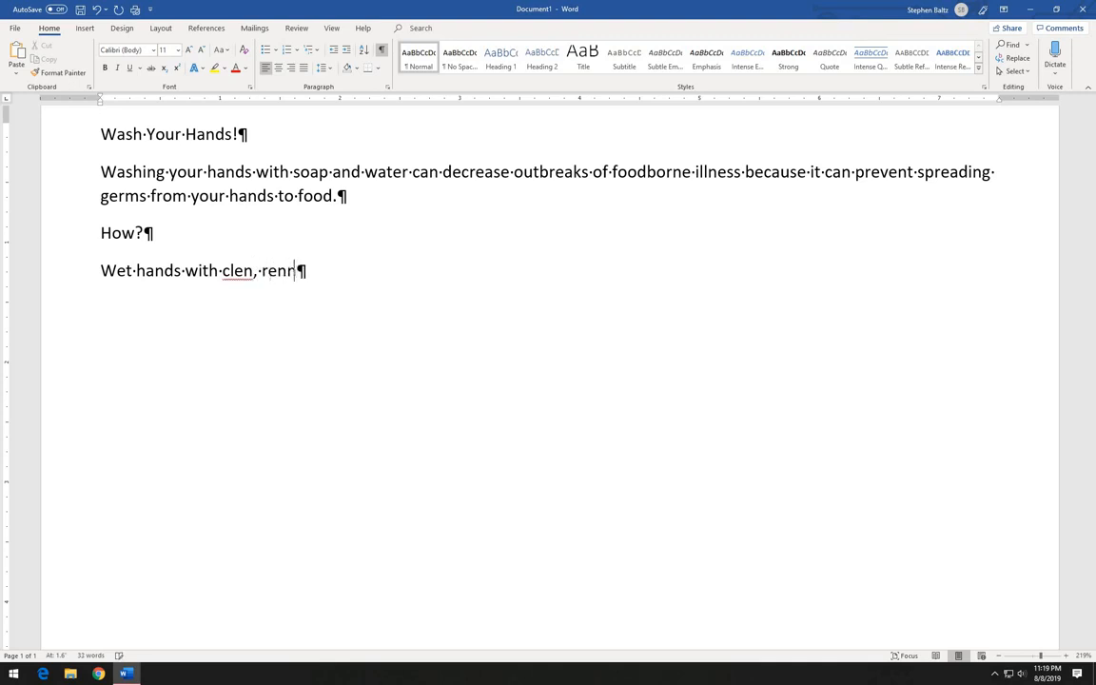
key("BackSpace")
key("BackSpace")
key("BackSpace")
type("unning wat")
key("BackSpace")
type("a")
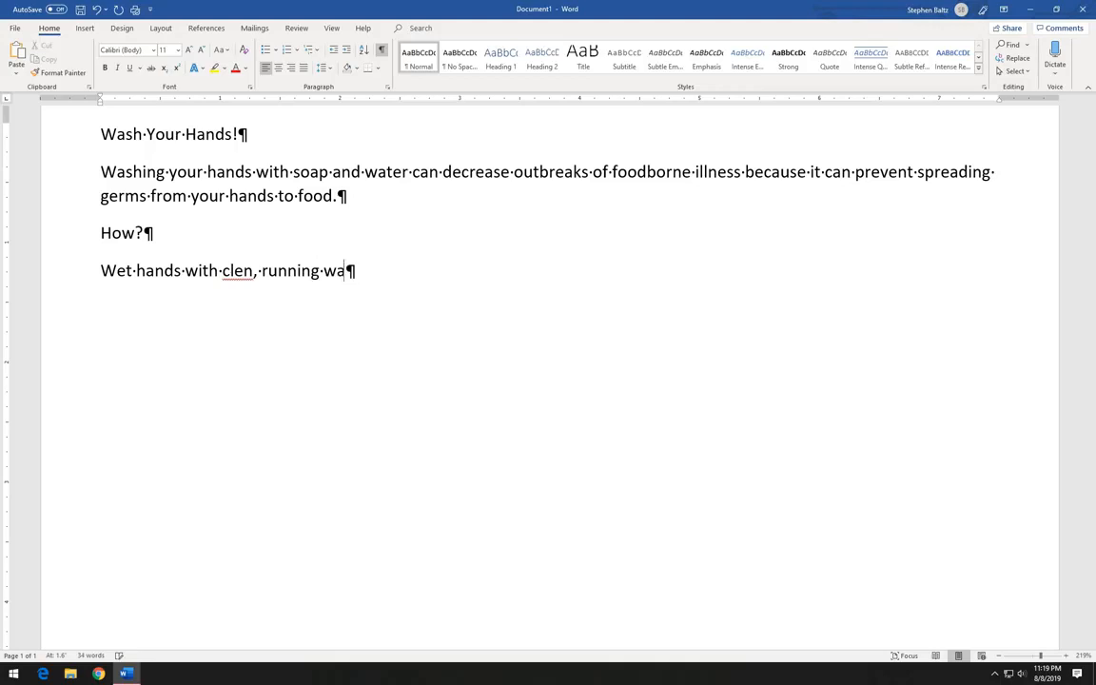
type("ter, and a")
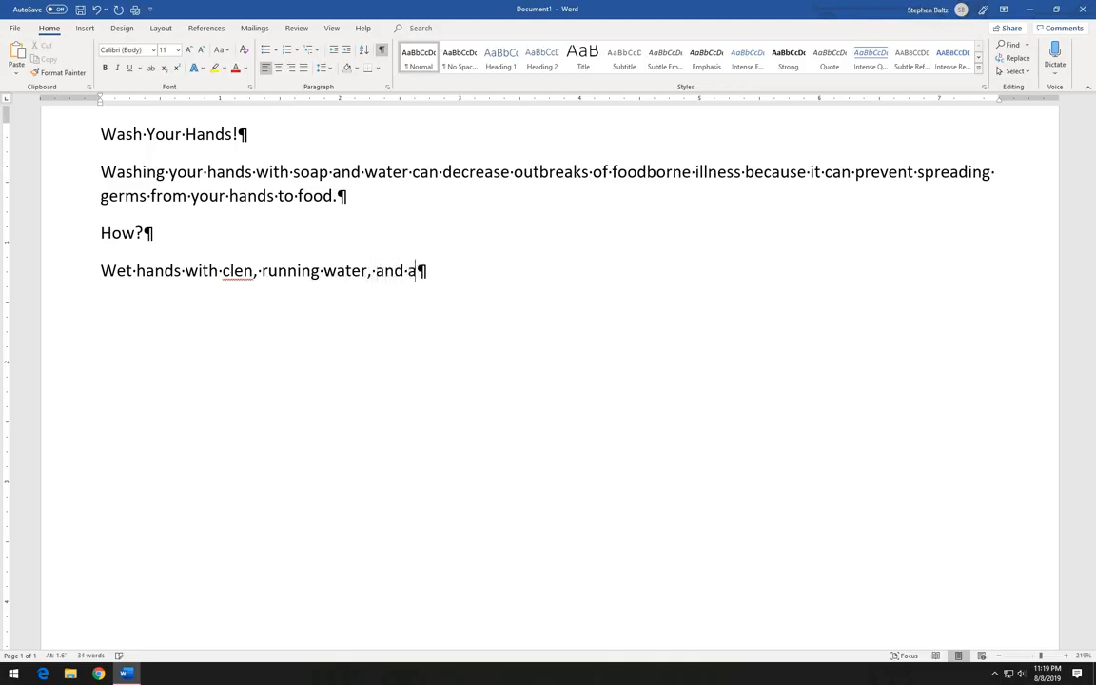
type("pply soad")
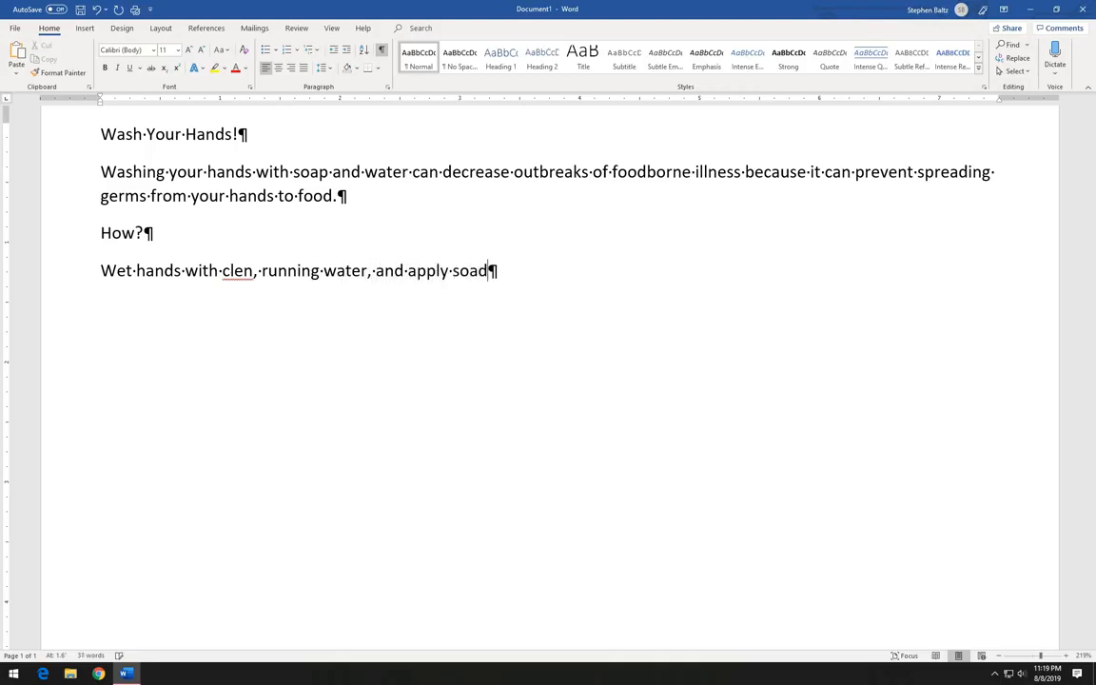
key("BackSpace")
type("p.")
key("Return")
Begin the second instruction below the first with "Lather hands (palms, backs, below nails, between fingers, around thumbs)".
type("Later")
key("BackSpace")
key("BackSpace")
type("her ")
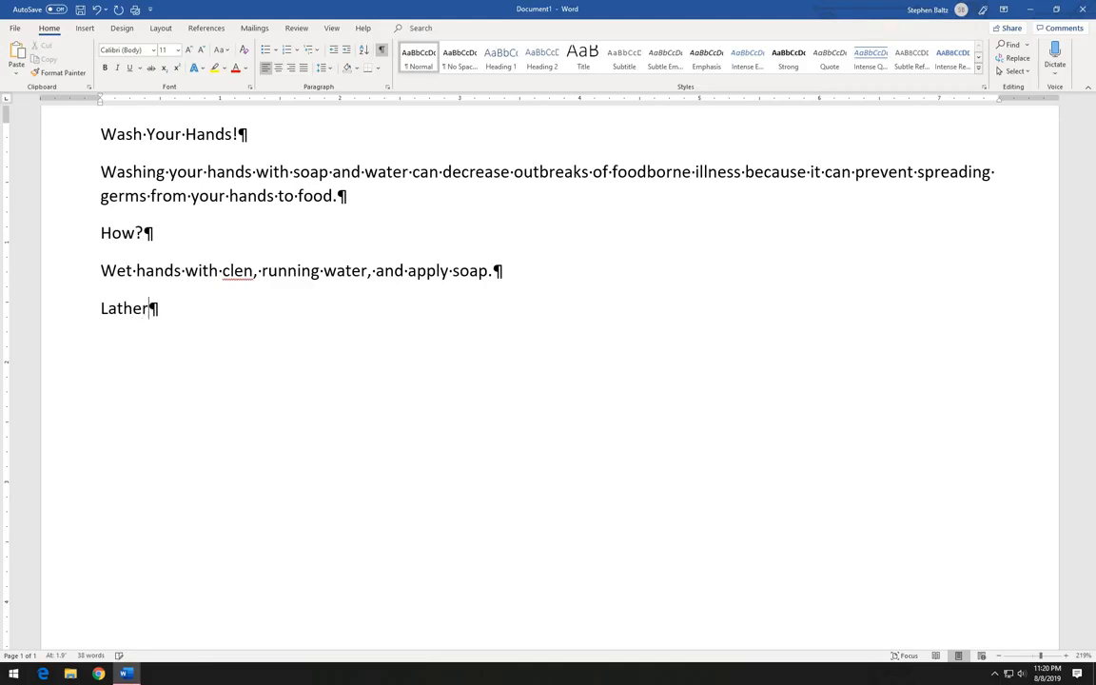
type("hands (")
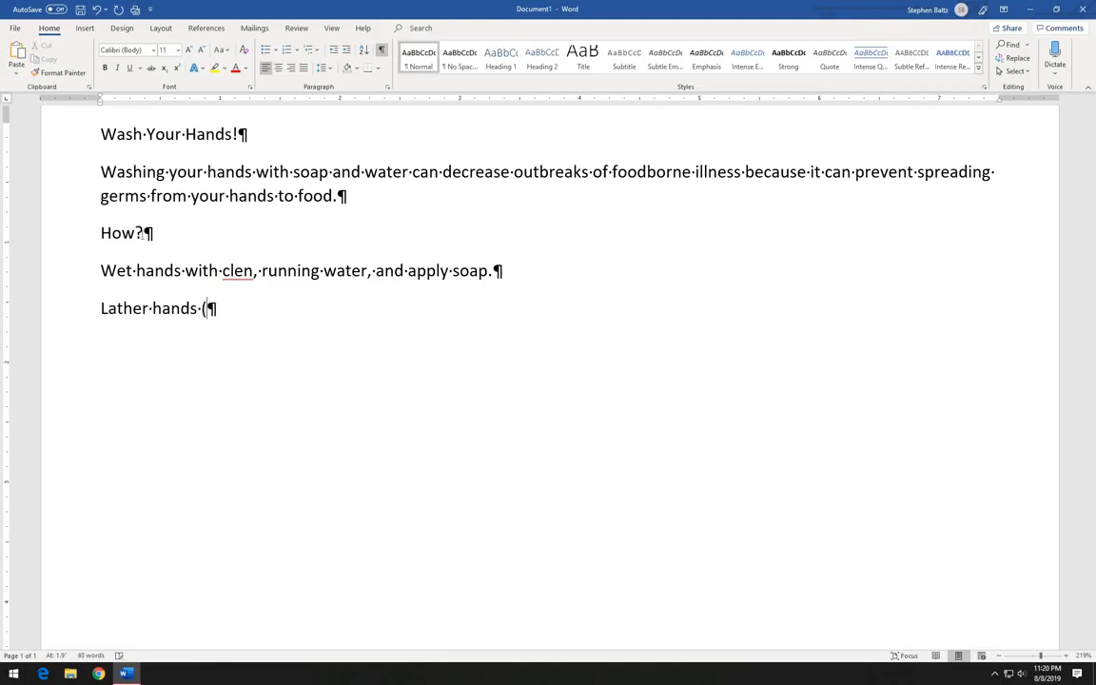
type("palms")
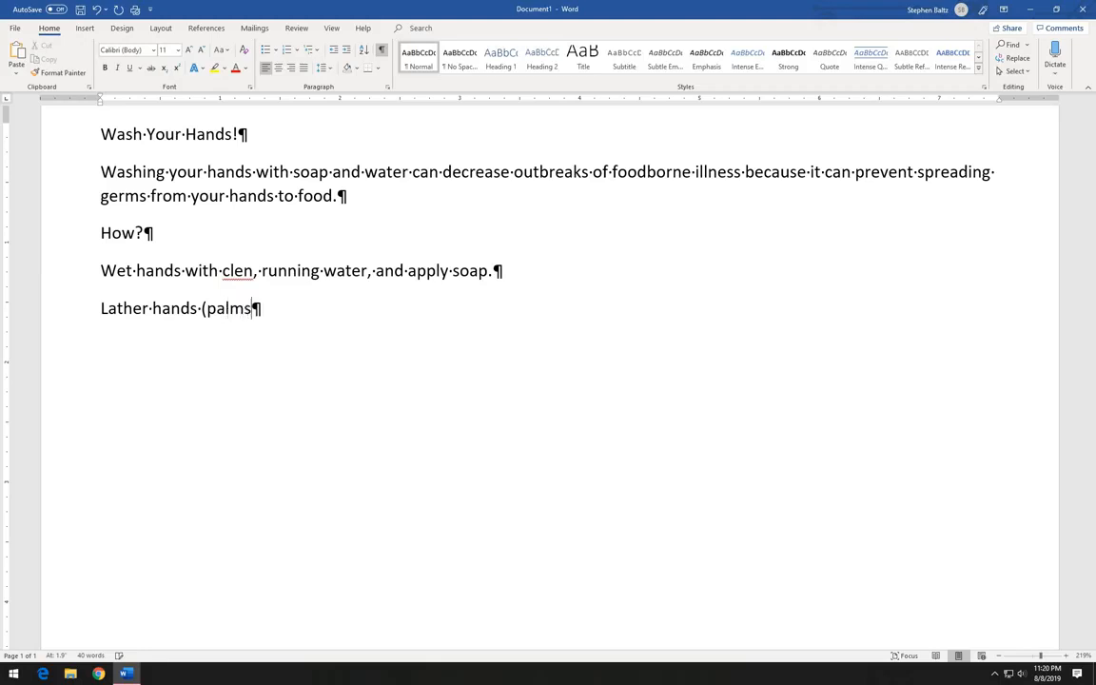
type(", backs, belwo")
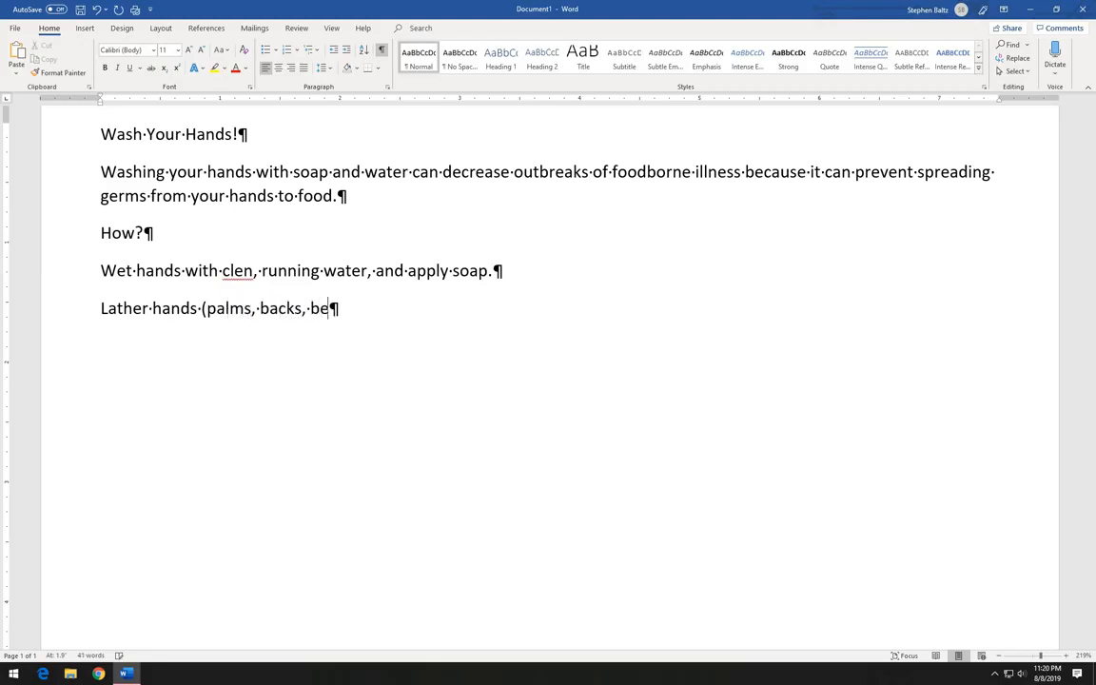
key("BackSpace")
key("BackSpace")
type("ow nails, ")
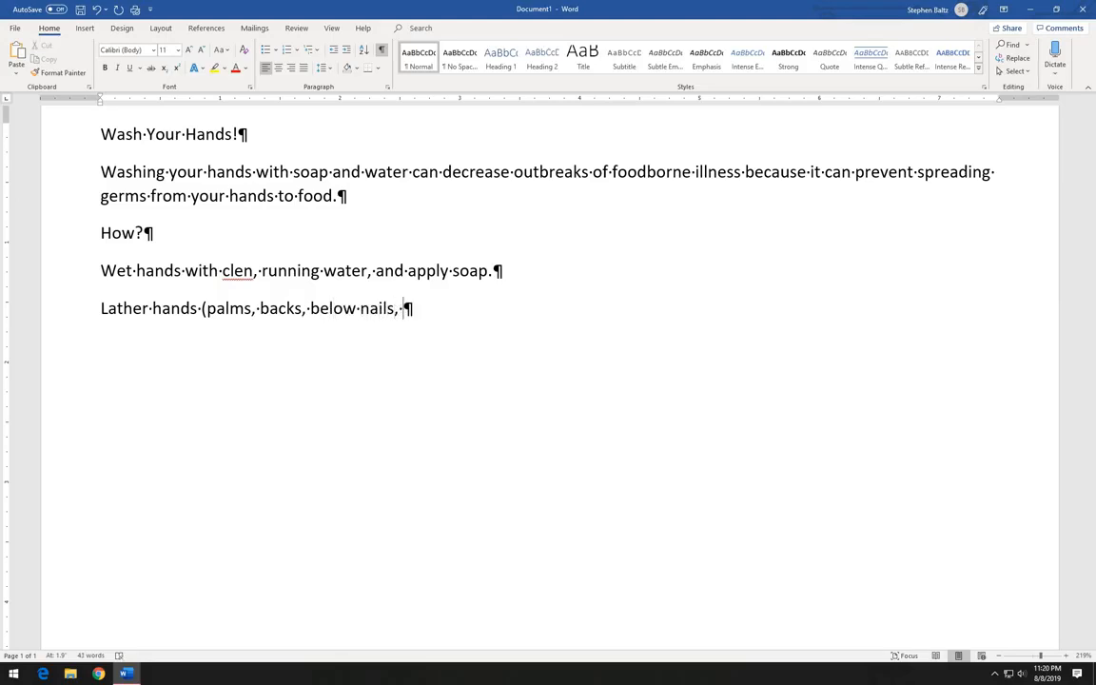
type("between fing")
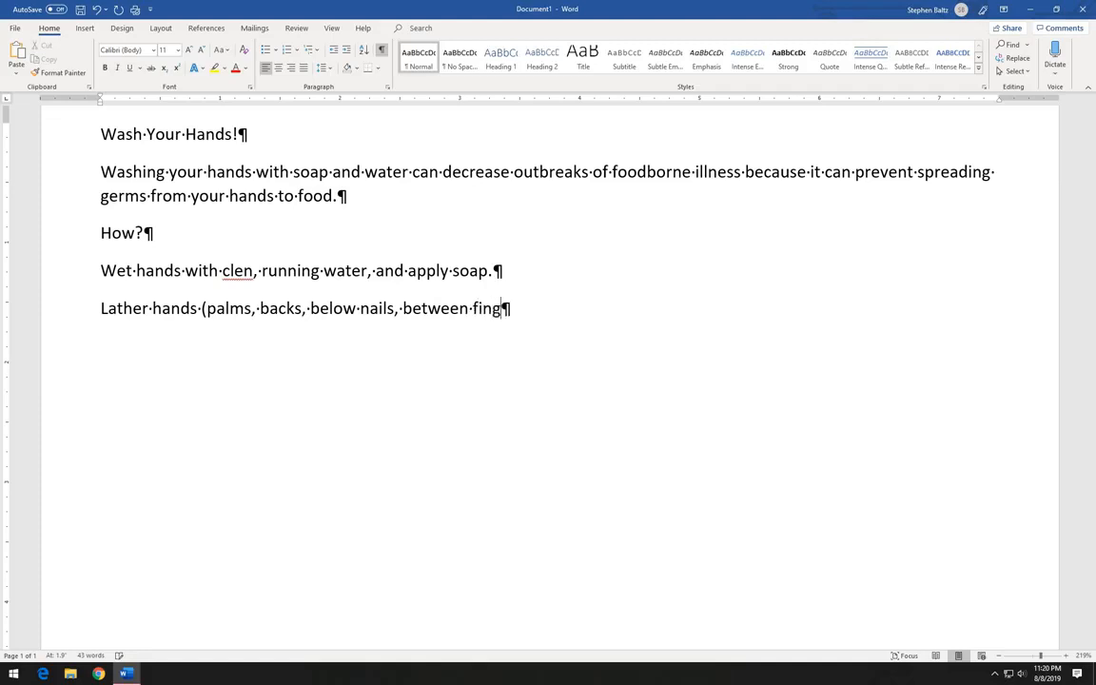
type("ers, around th")
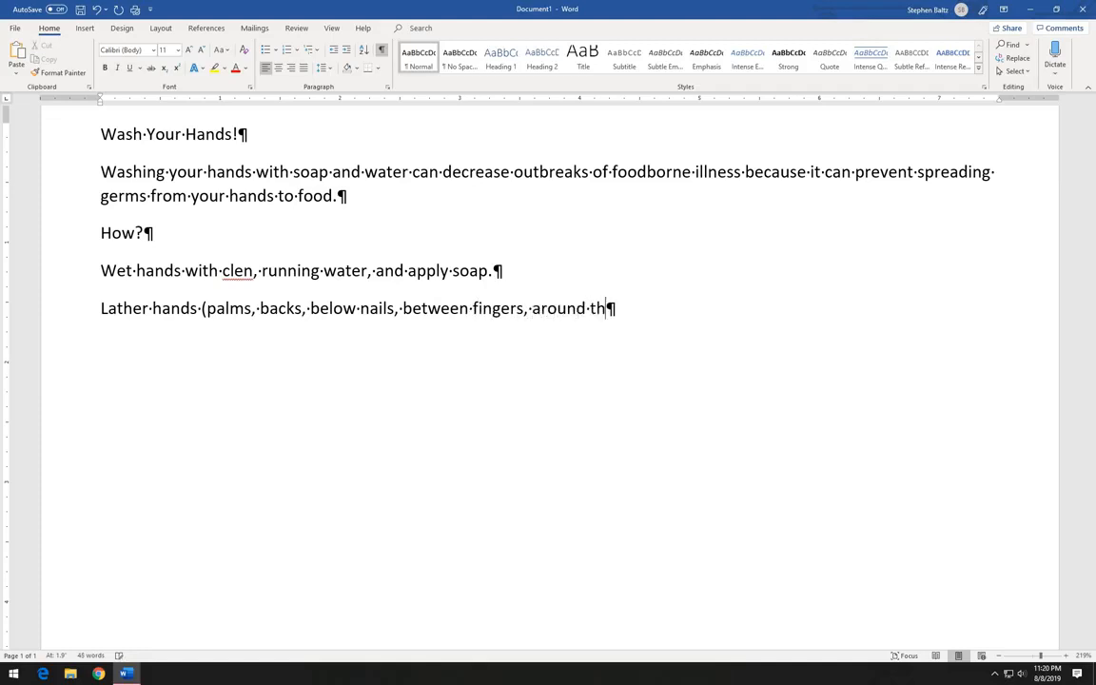
type("umbs)")
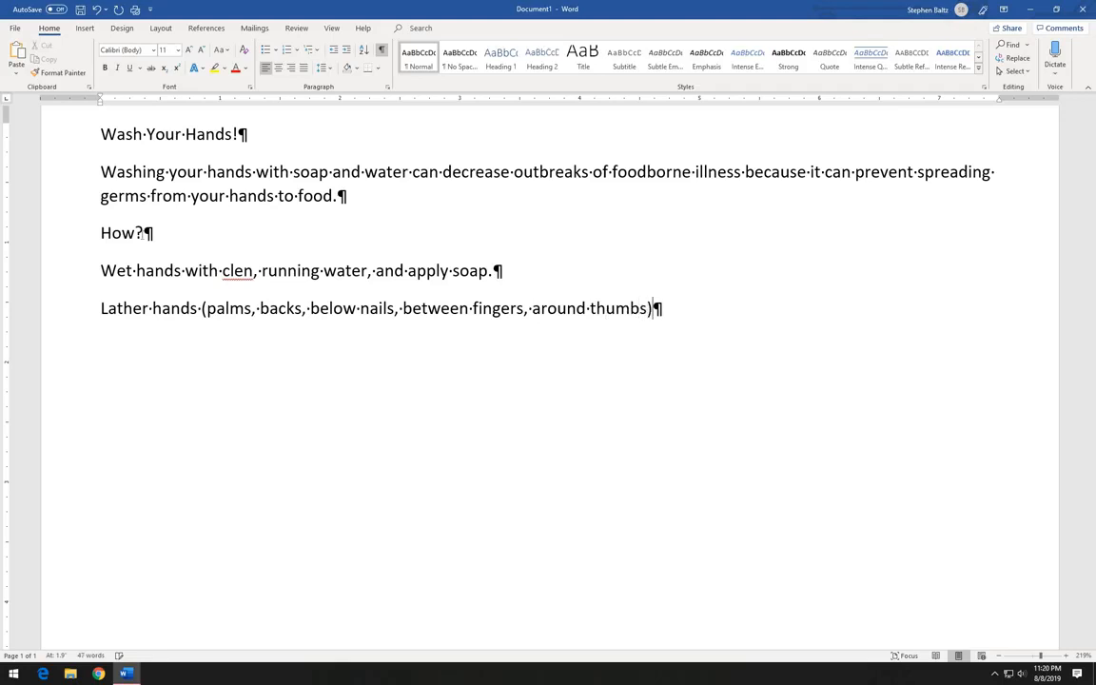
Complete the lathering instruction with "by rubbing them together with the soap.".
type(" by rubbing ")
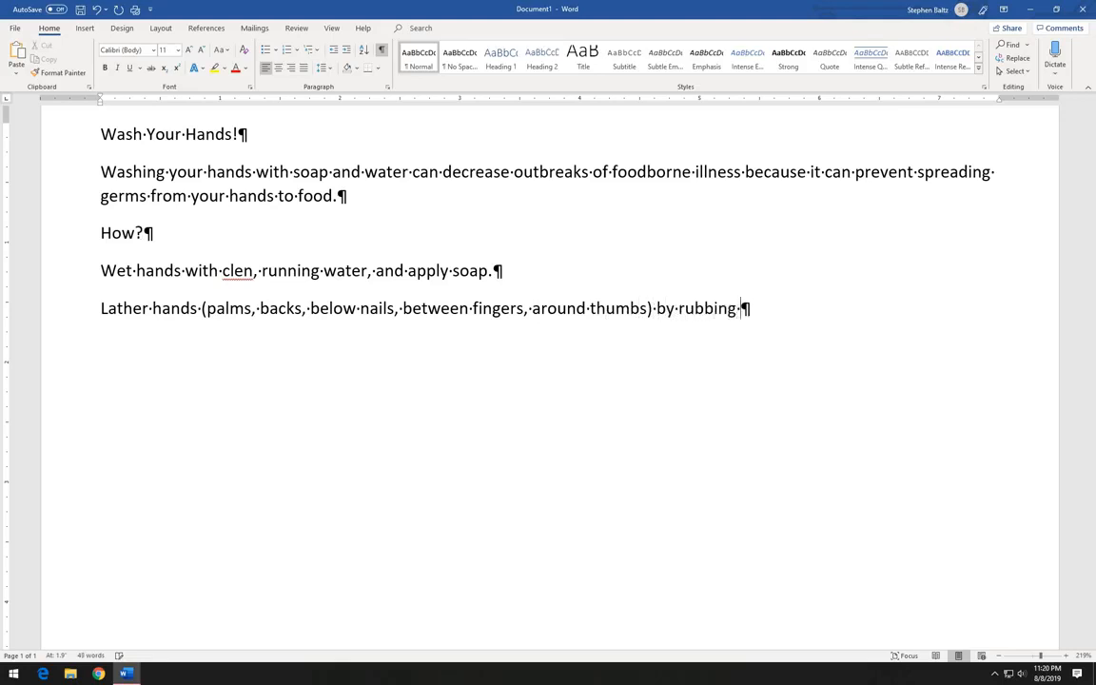
type("them th")
key("BackSpace")
type("ogether ")
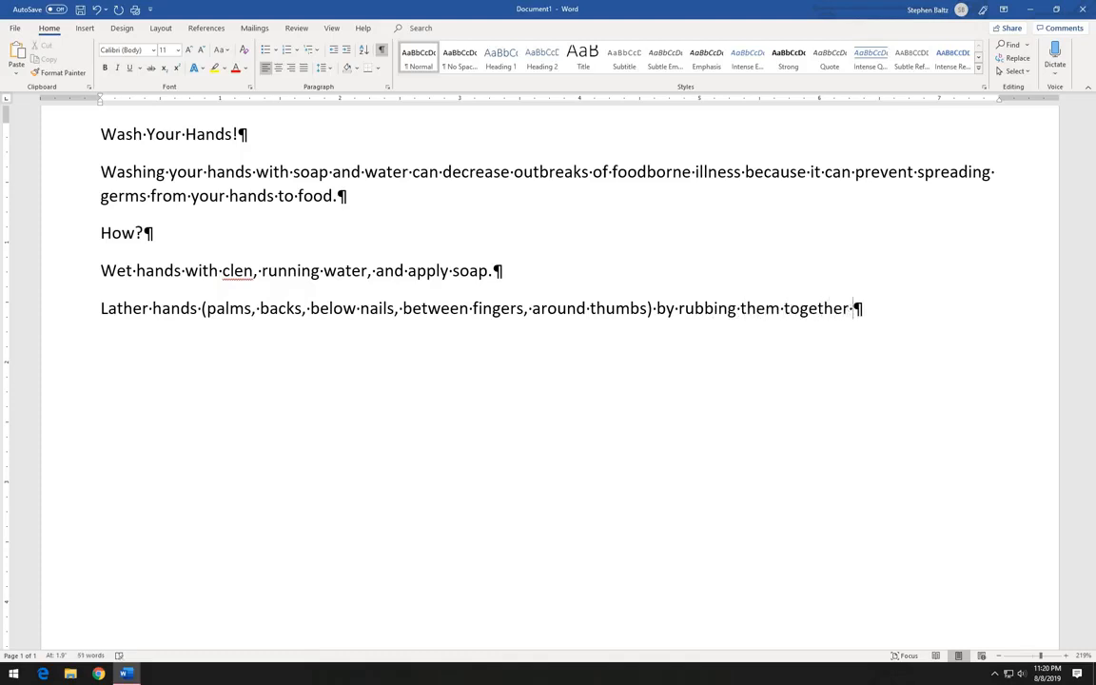
type("with te")
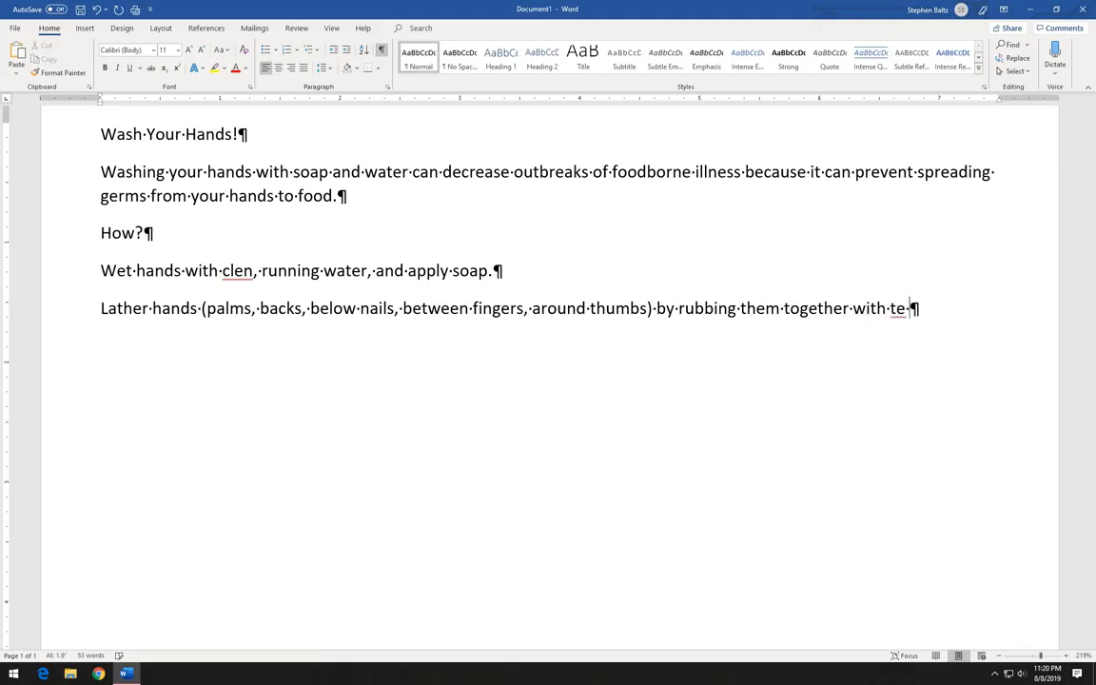
key("BackSpace")
type("he soap.")
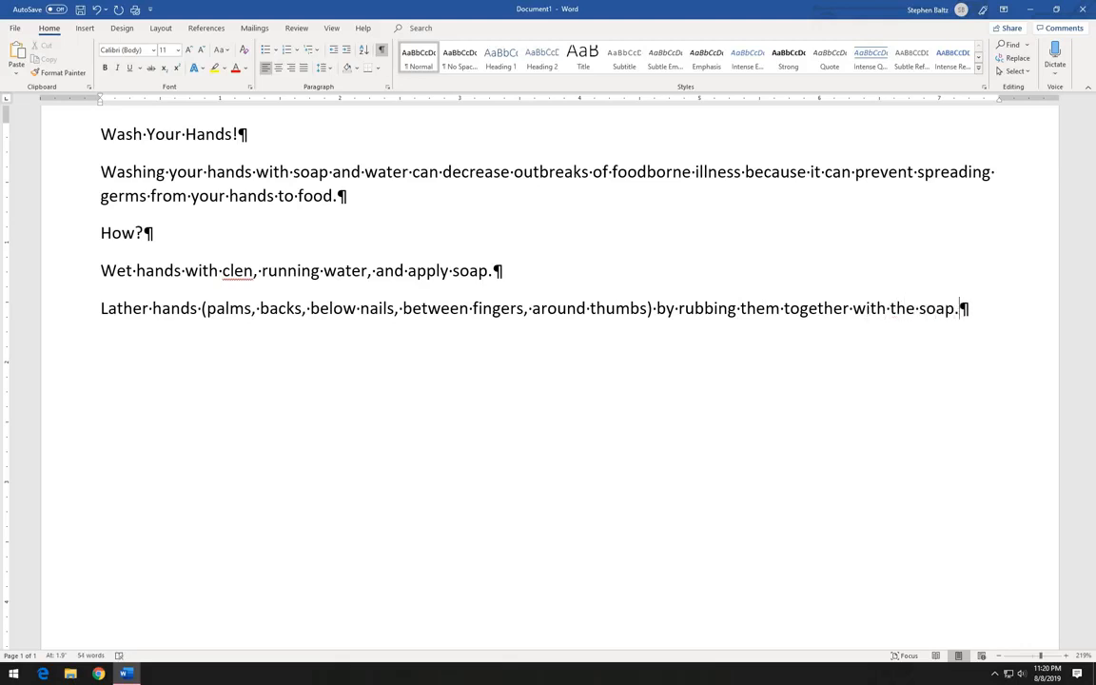
Add the third instruction, "Scrub hands fore at least 20 seconds.", as a new paragraph.
key("Return")
type("Scre")
key("BackSpace")
type("ub hands ")
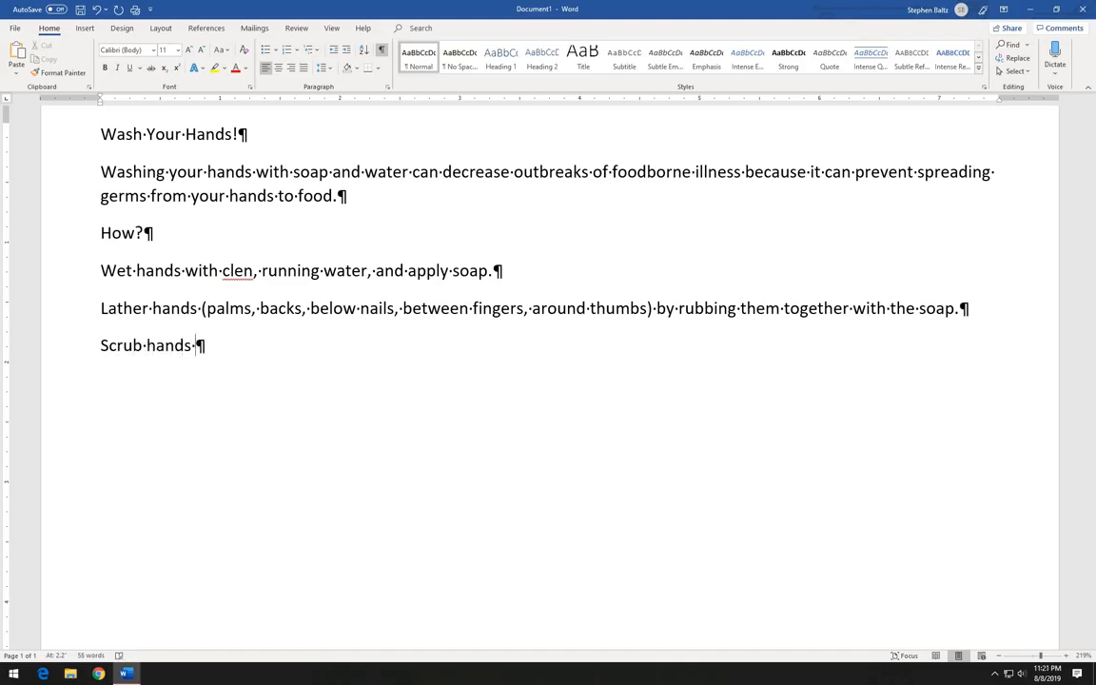
type("fore at least ")
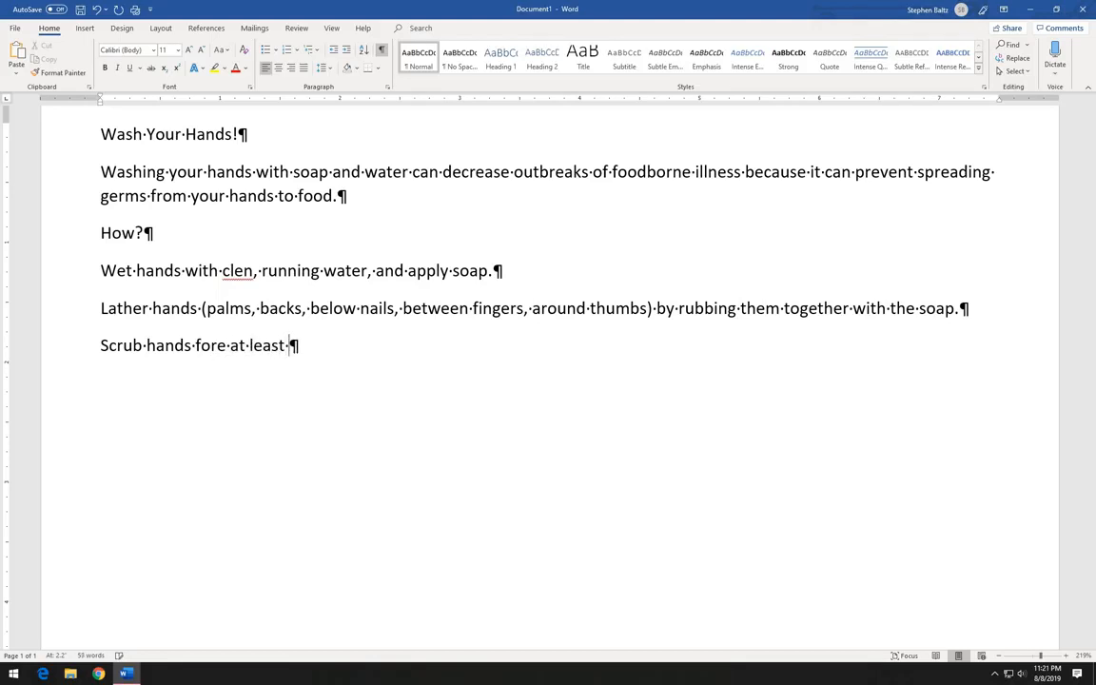
type("20 seconds.")
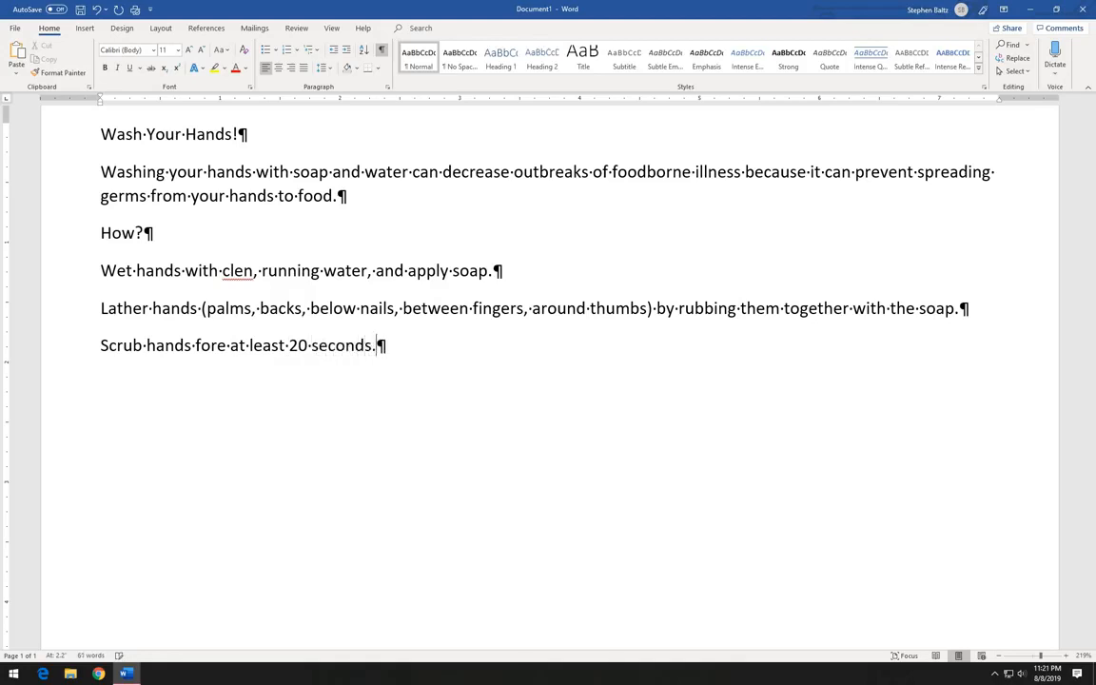
Add the fourth instruction, "Rinse soap off of hands under clean, running water.", as a new paragraph.
key("Return")
type("Rinse sa")
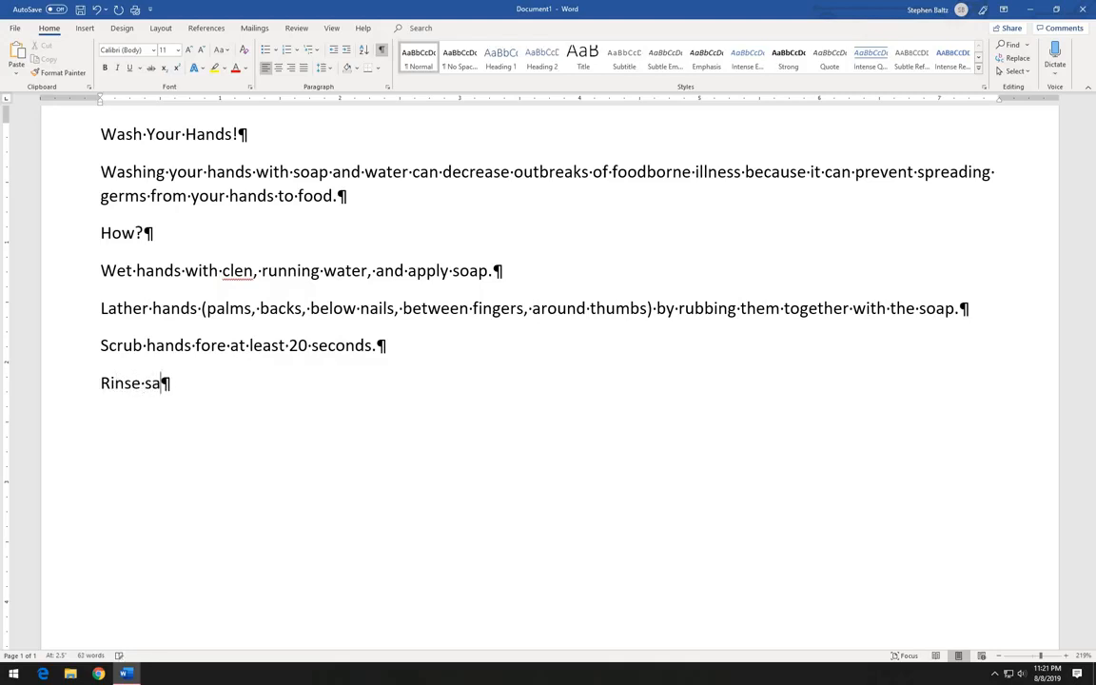
key("BackSpace")
type("oap off of h")
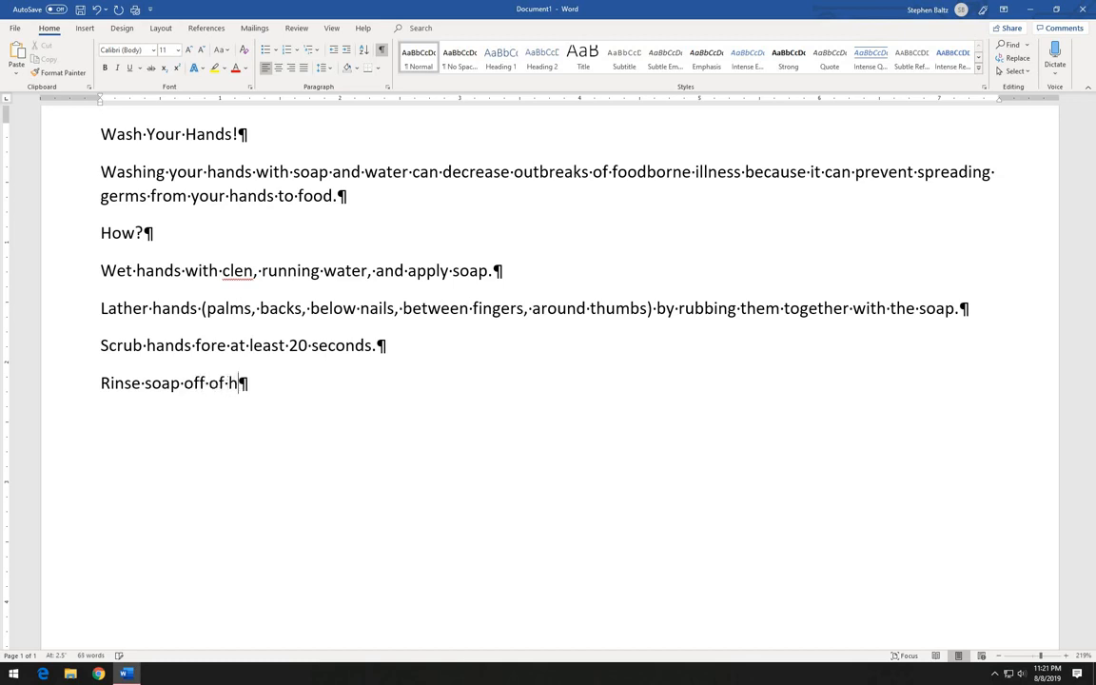
type("ands under clean, ")
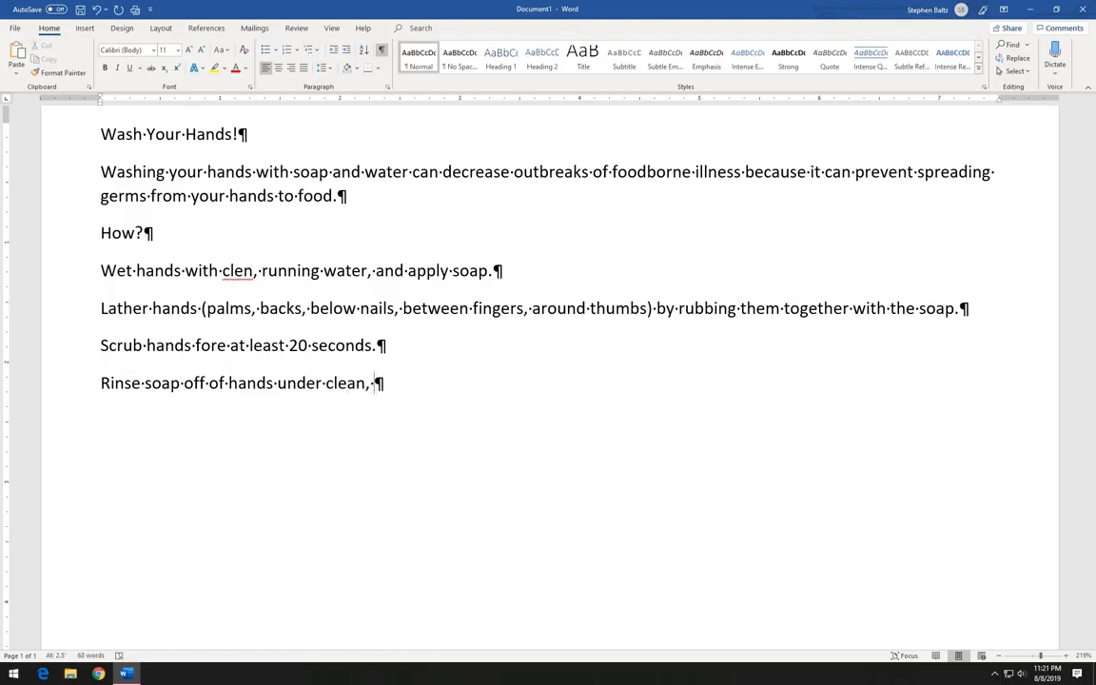
type("running water")
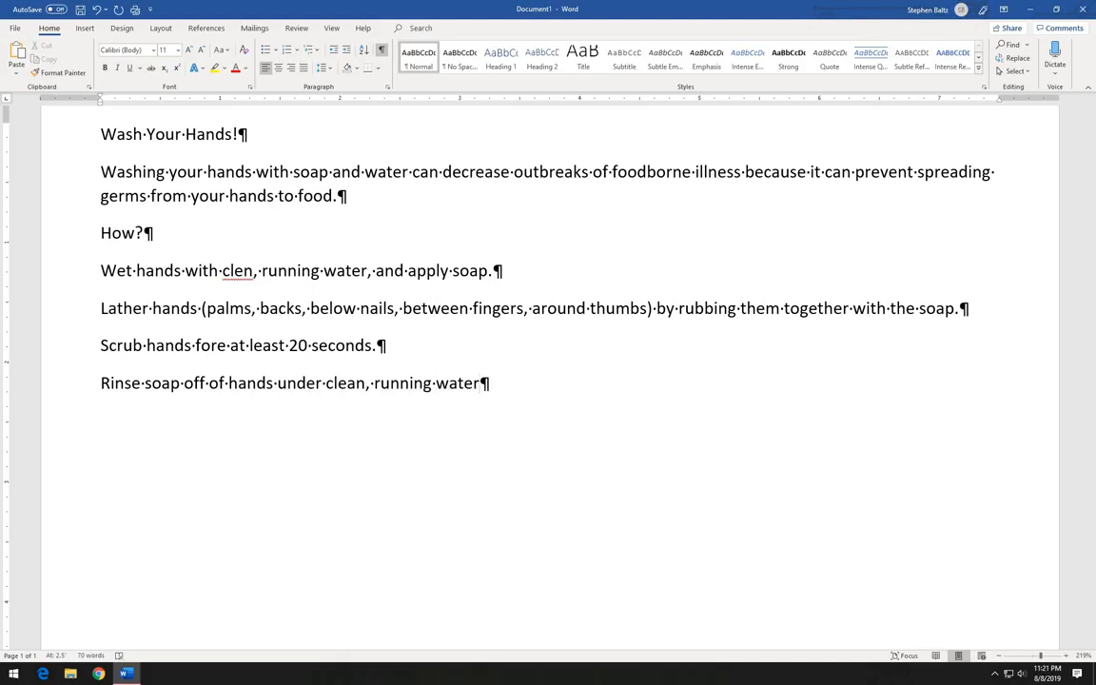
type(".")
Add the fifth instruction, "Dry hands well using a towel or or an air dryer.", as a new paragraph.
key("Return")
type("Dry hands ")
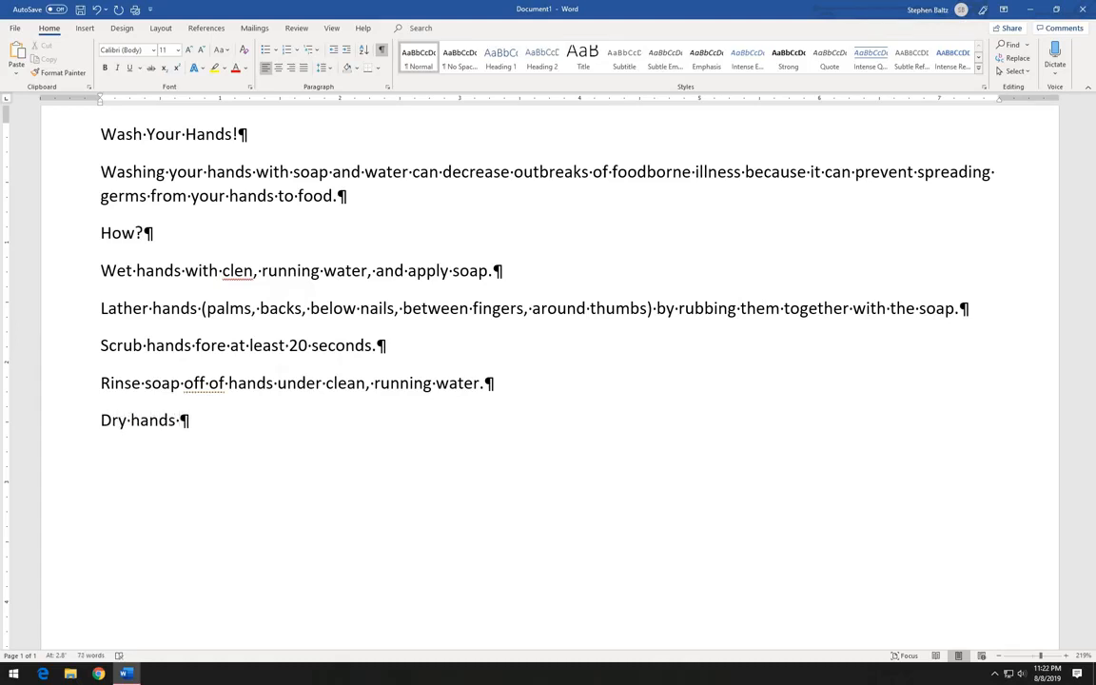
type("well using ")
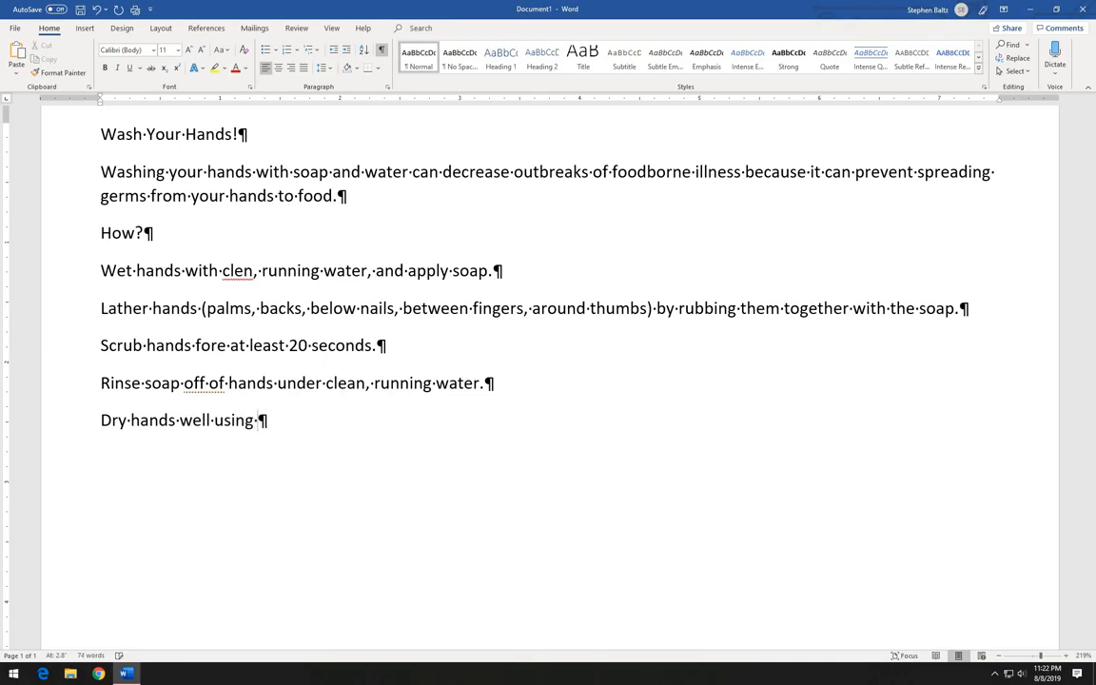
type("a towel o")
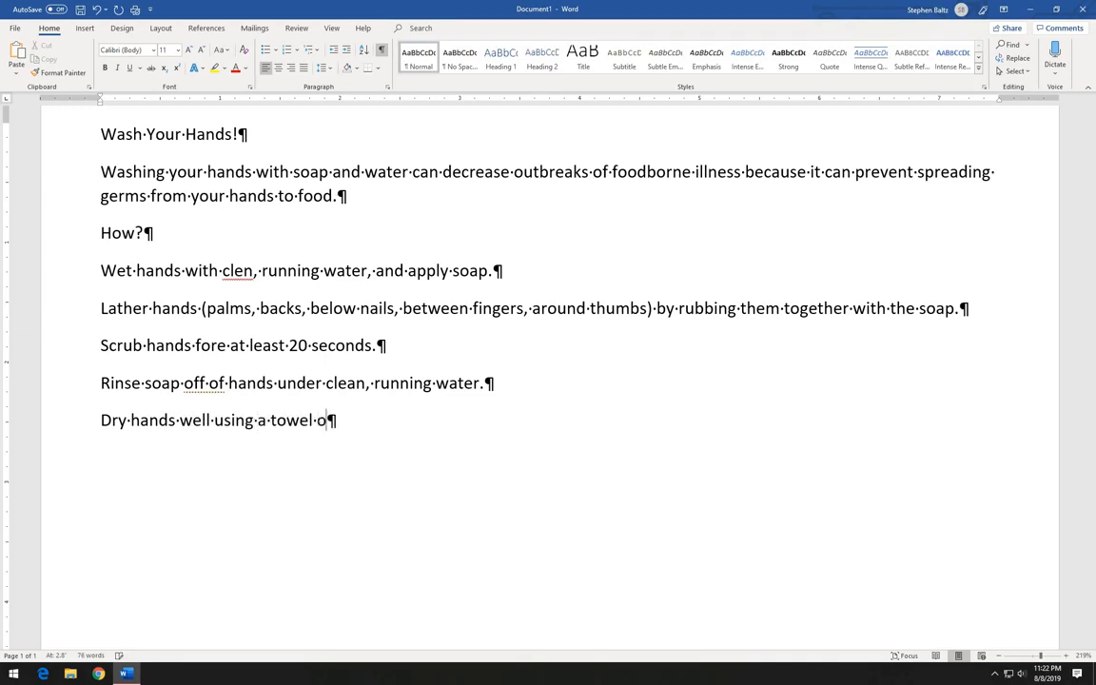
type("r or an air dry")
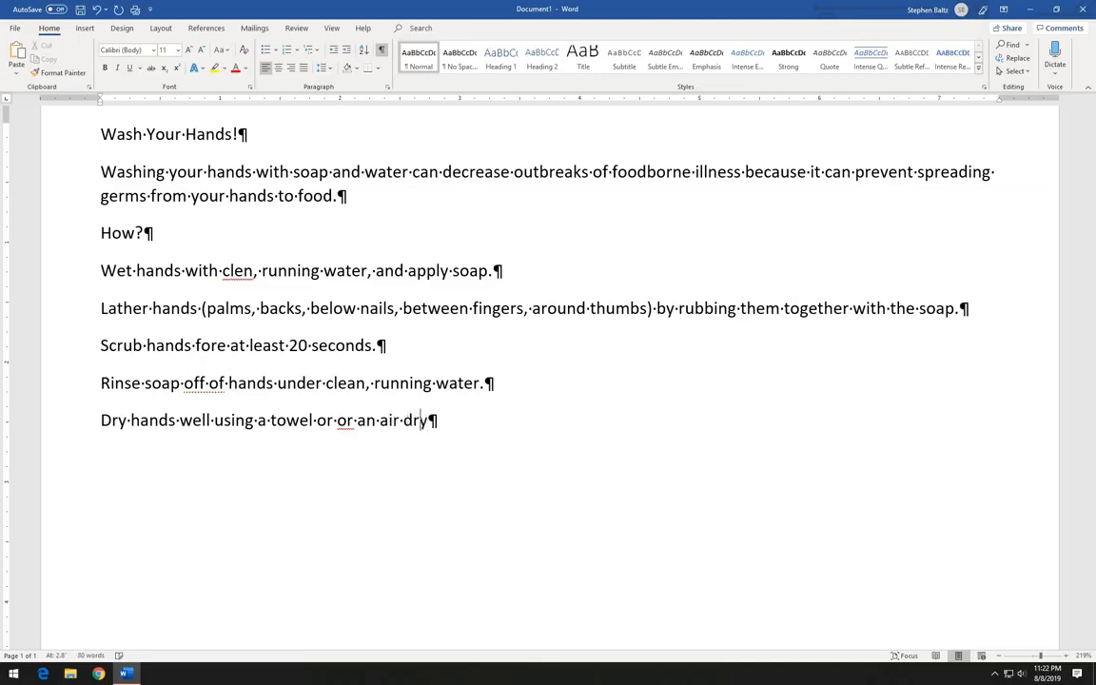
type("er.")
Correct "clen" to "clean" in the first instruction and "fore" to "for" in the scrubbing instruction.
scroll(573, 330, "up", 1)
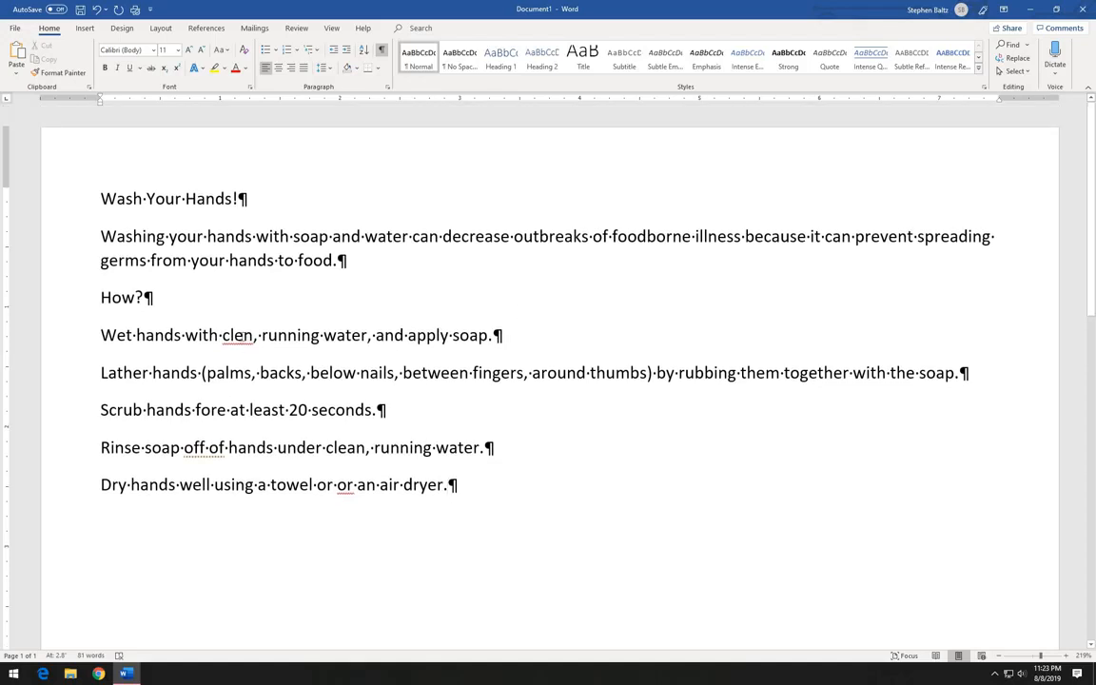
right_click(239, 338)
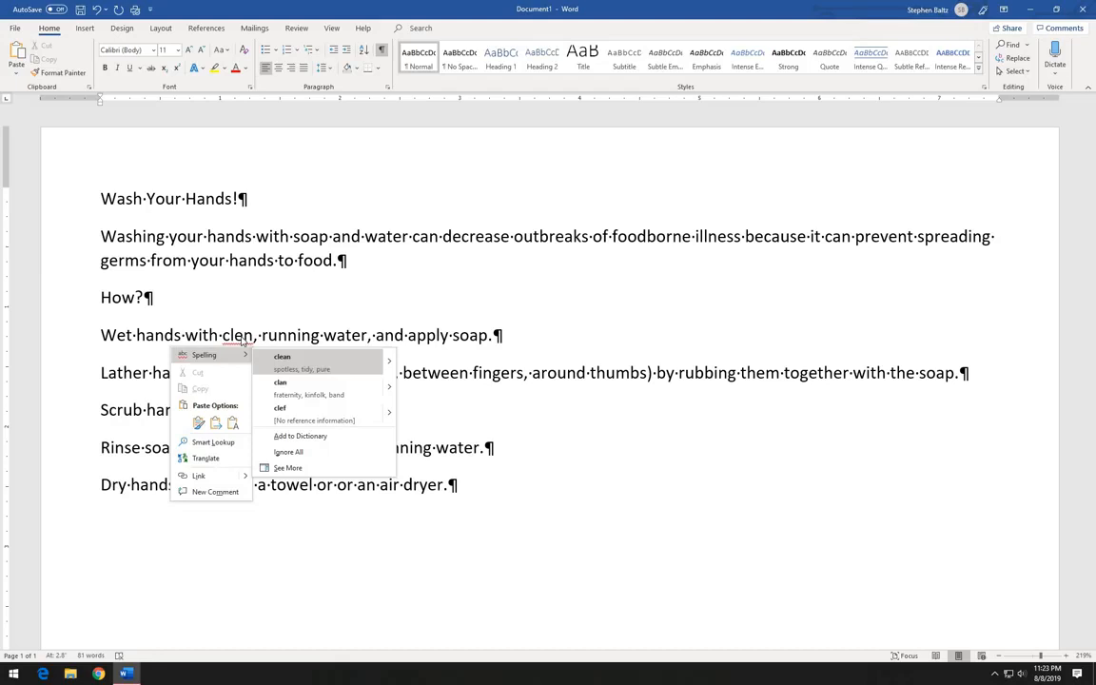
left_click(284, 359)
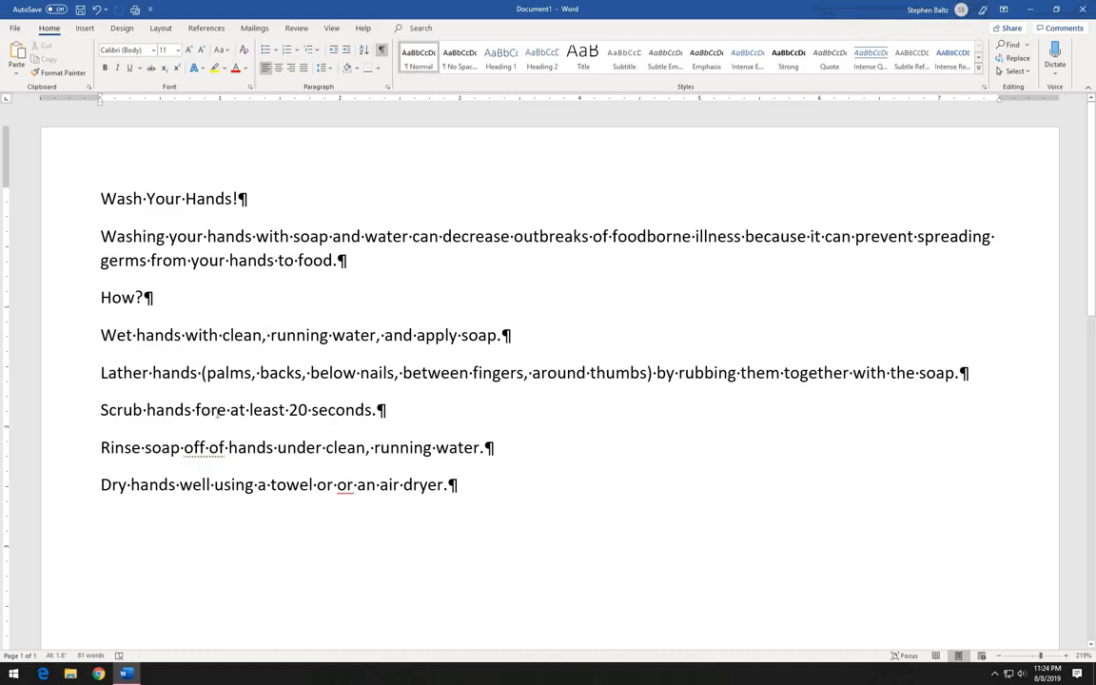
left_click(218, 410)
key("Delete")
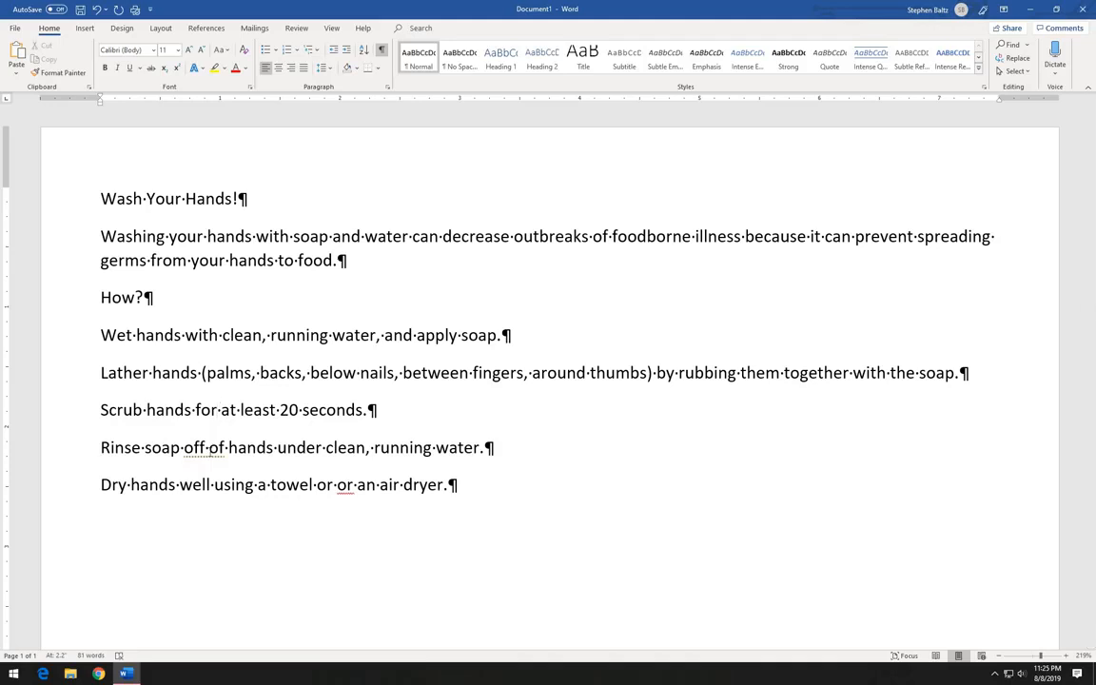
Accept the suggestion "off" for "off of" in the rinsing instruction and delete the repeated "or" in the drying instruction.
right_click(210, 451)
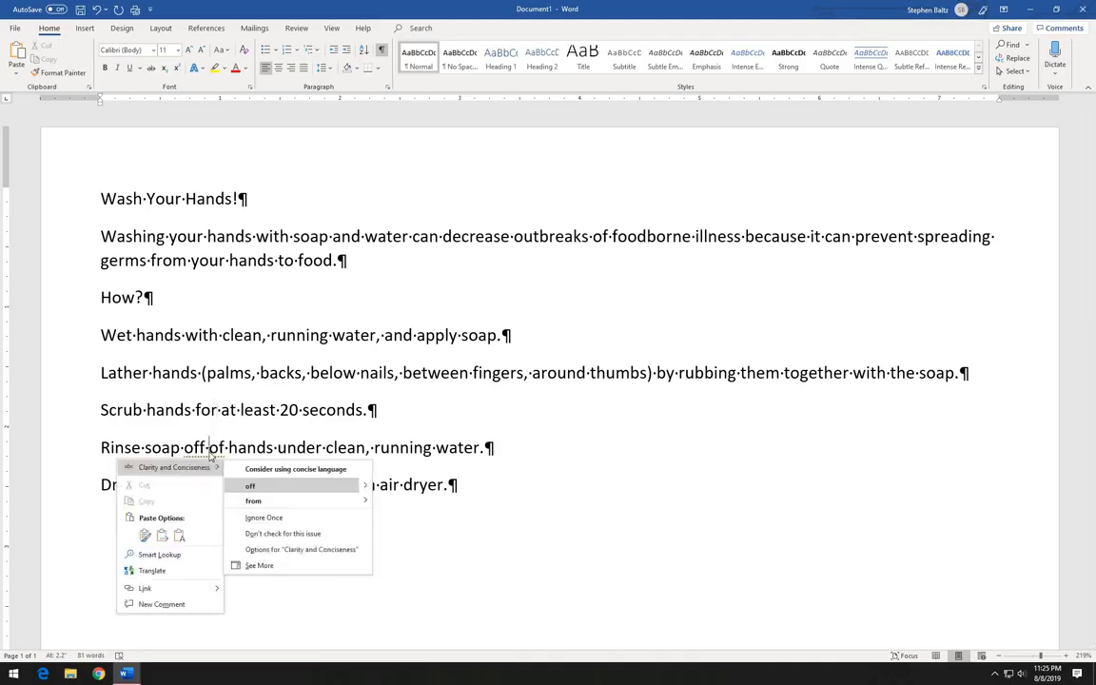
left_click(252, 491)
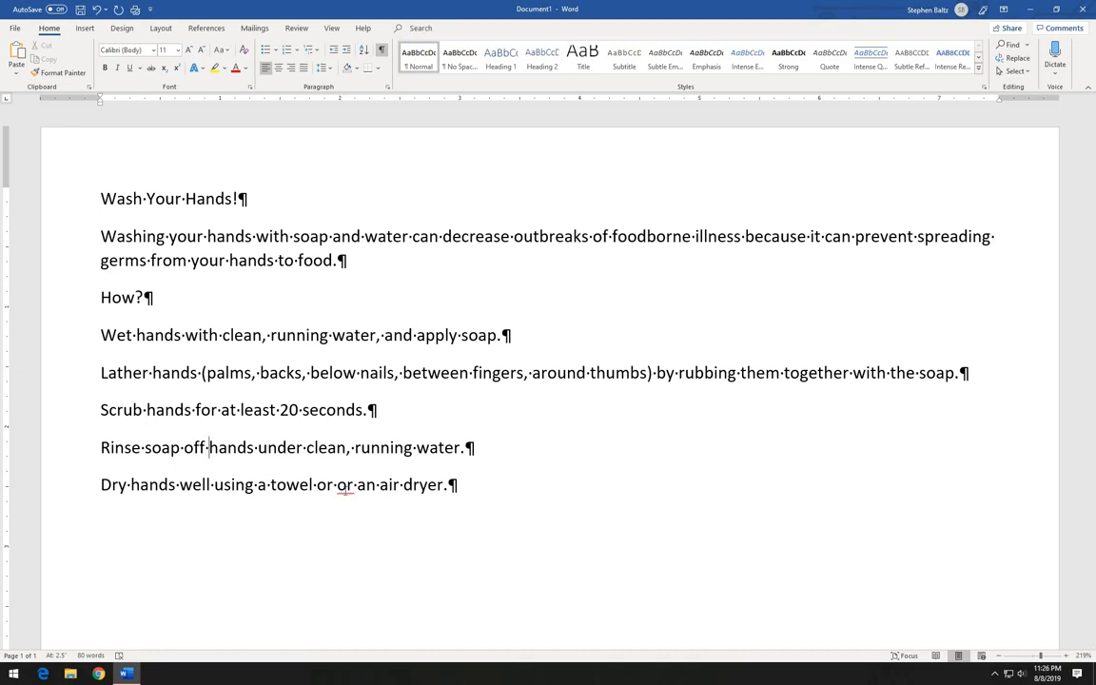
right_click(346, 490)
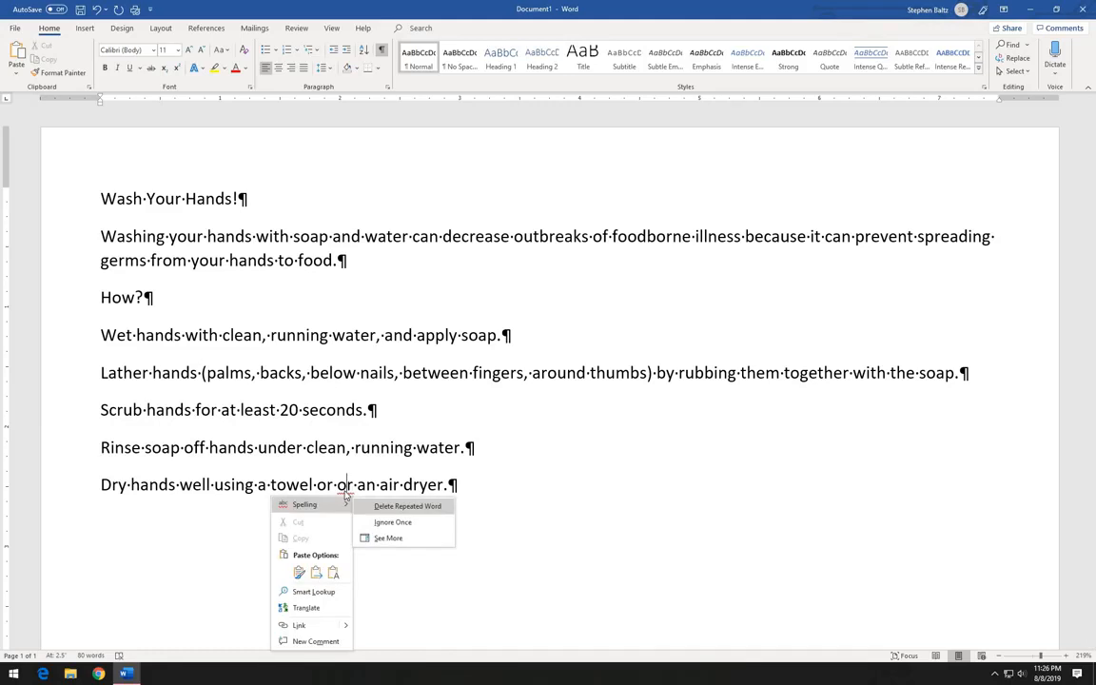
left_click(400, 506)
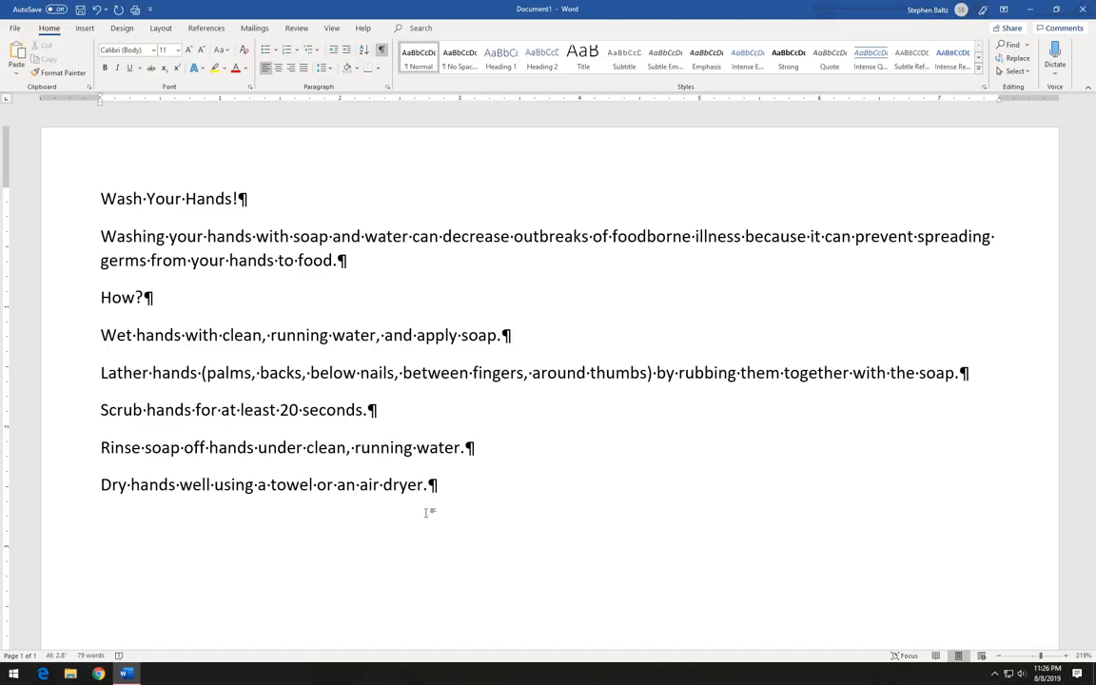
Leave an empty paragraph after the drying instruction and add the line "When?" below it.
key("End")
key("Return")
key("Return")
type("When?")
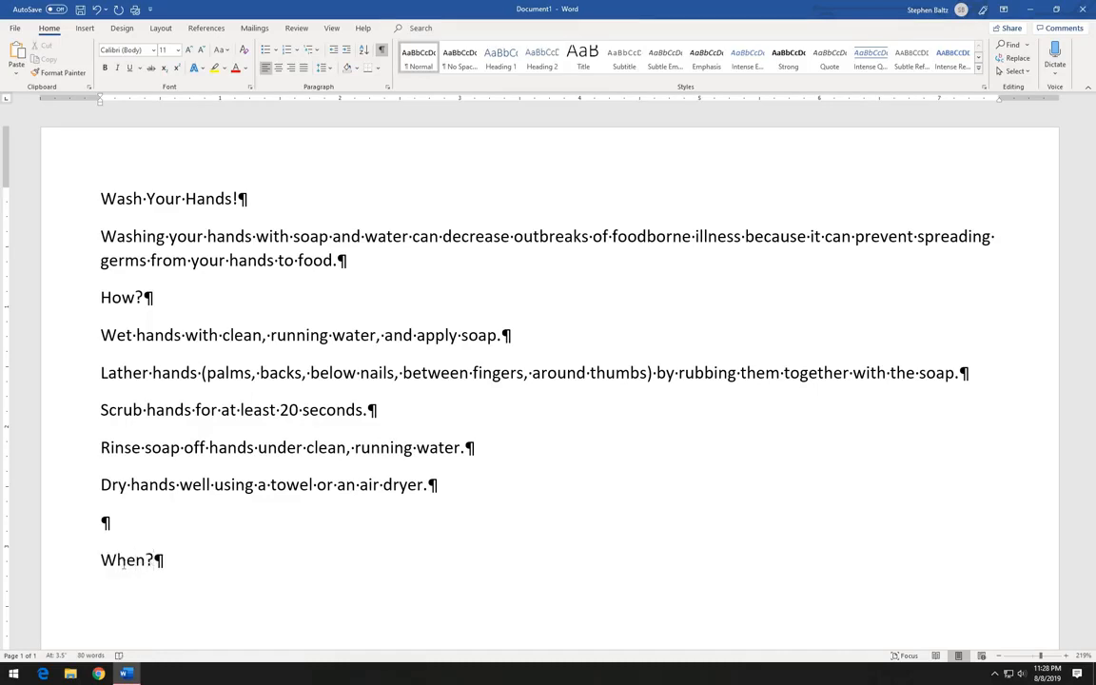
Add the line "After eating, coughing, sneezing, or using a tissue" as a new paragraph below "When?".
key("Return")
type("After ea")
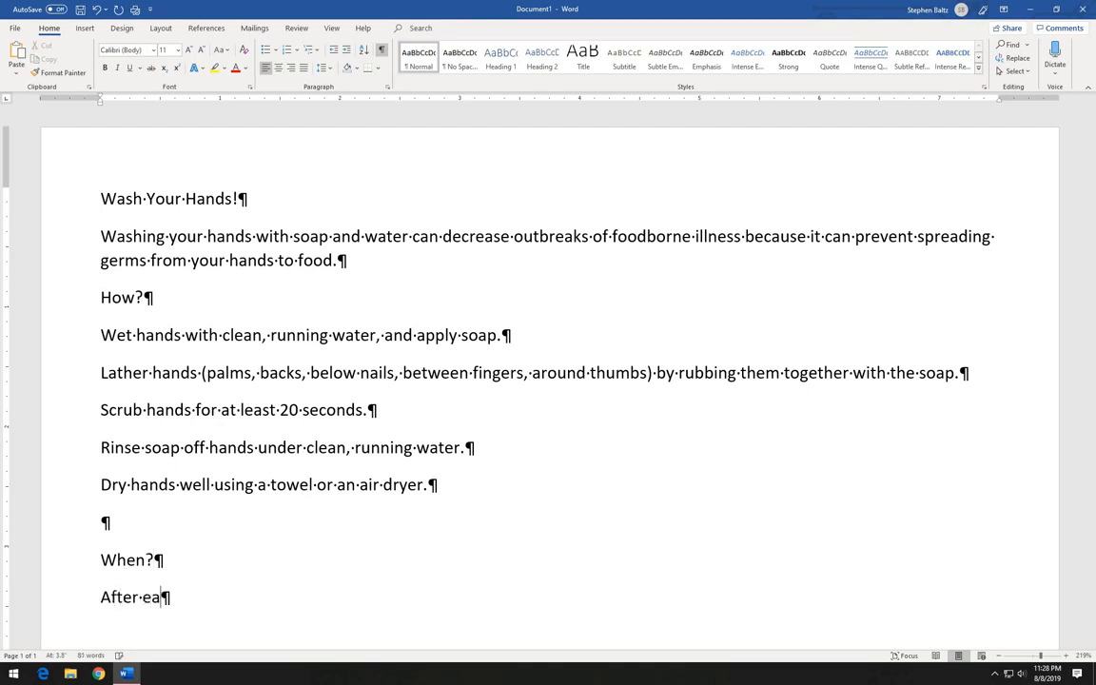
type("ting, cou")
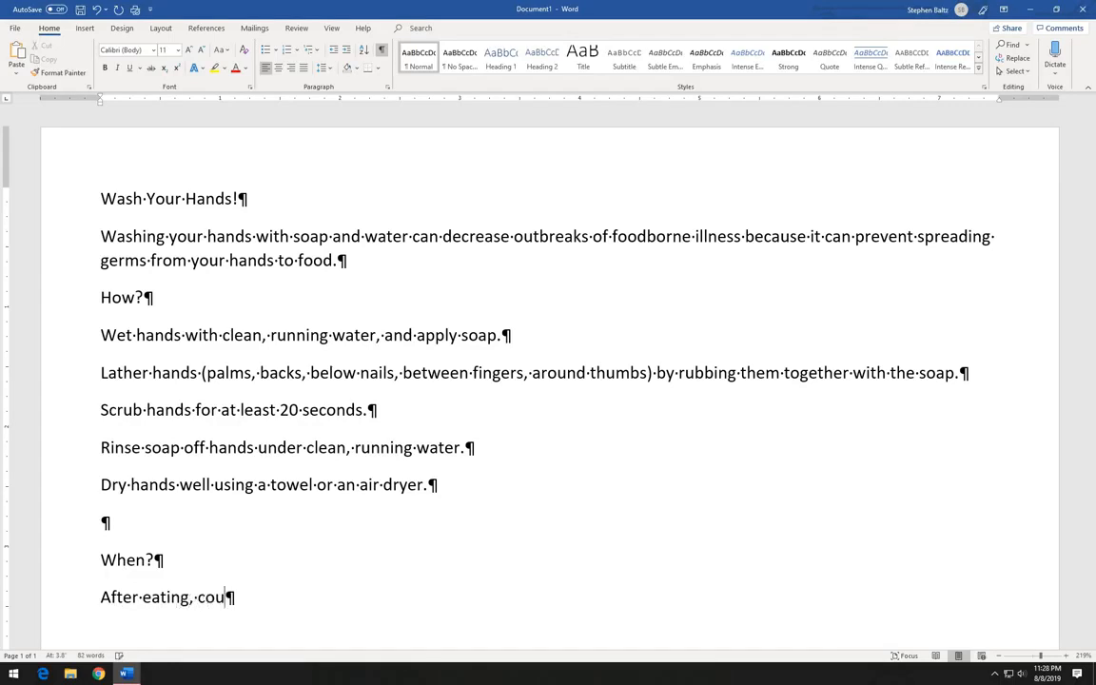
type("ghing, ")
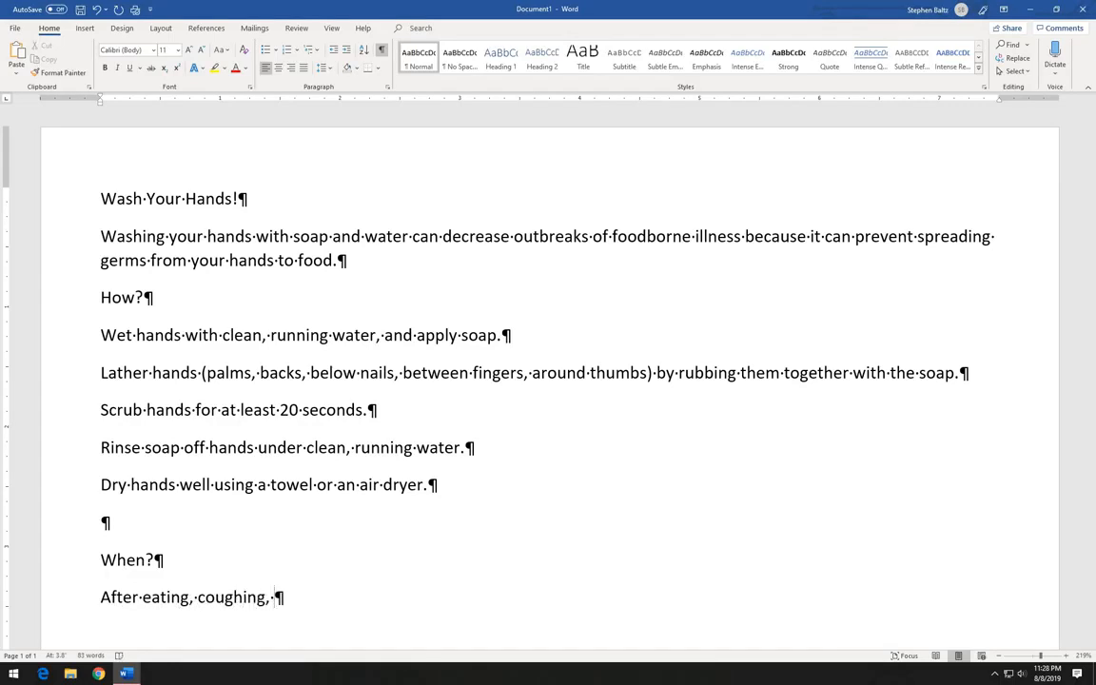
type("sneezing, ")
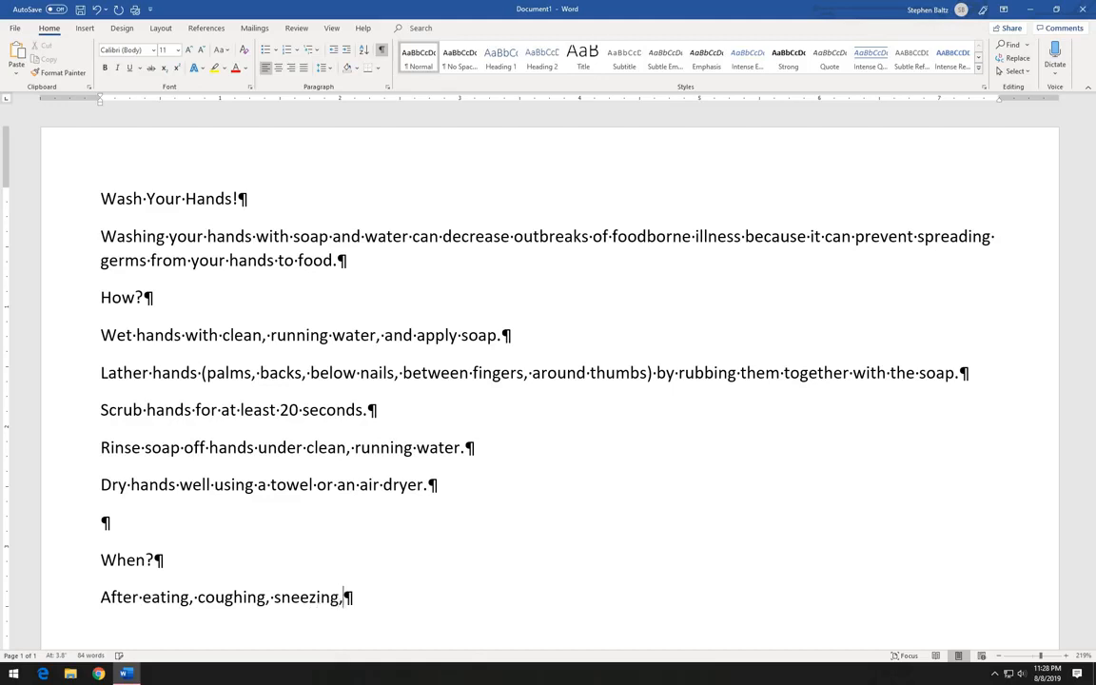
type("or using a it")
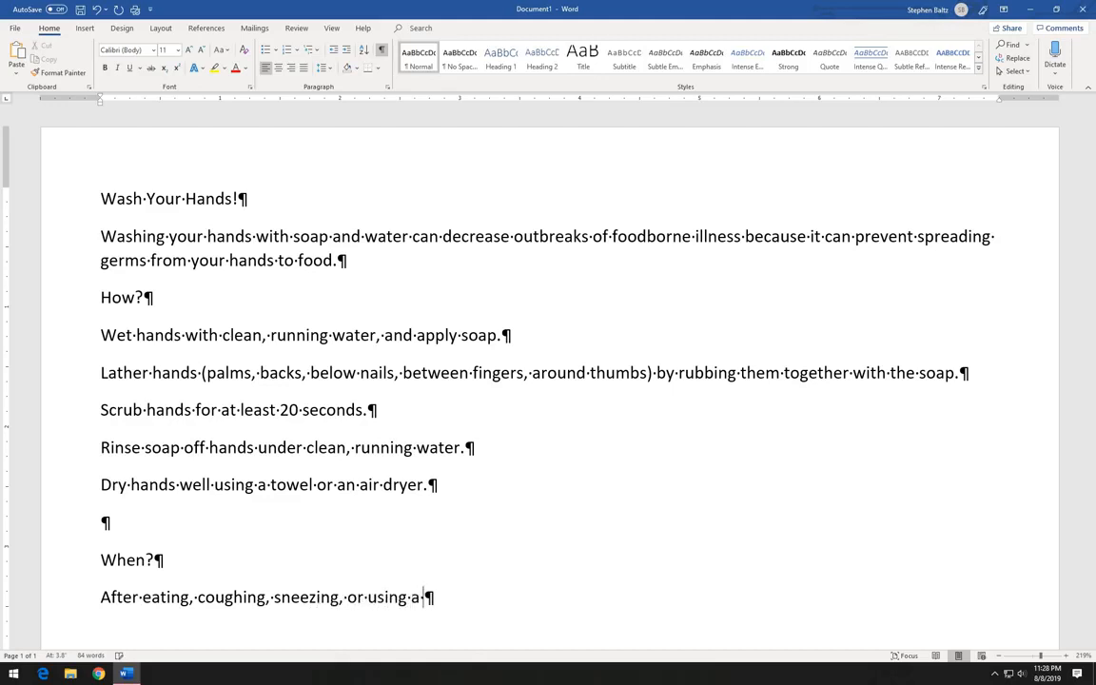
key("BackSpace")
key("BackSpace")
type("tissue")
Add the second "When?" item, "Before, during, and after preparing food", as a new paragraph.
key("Return")
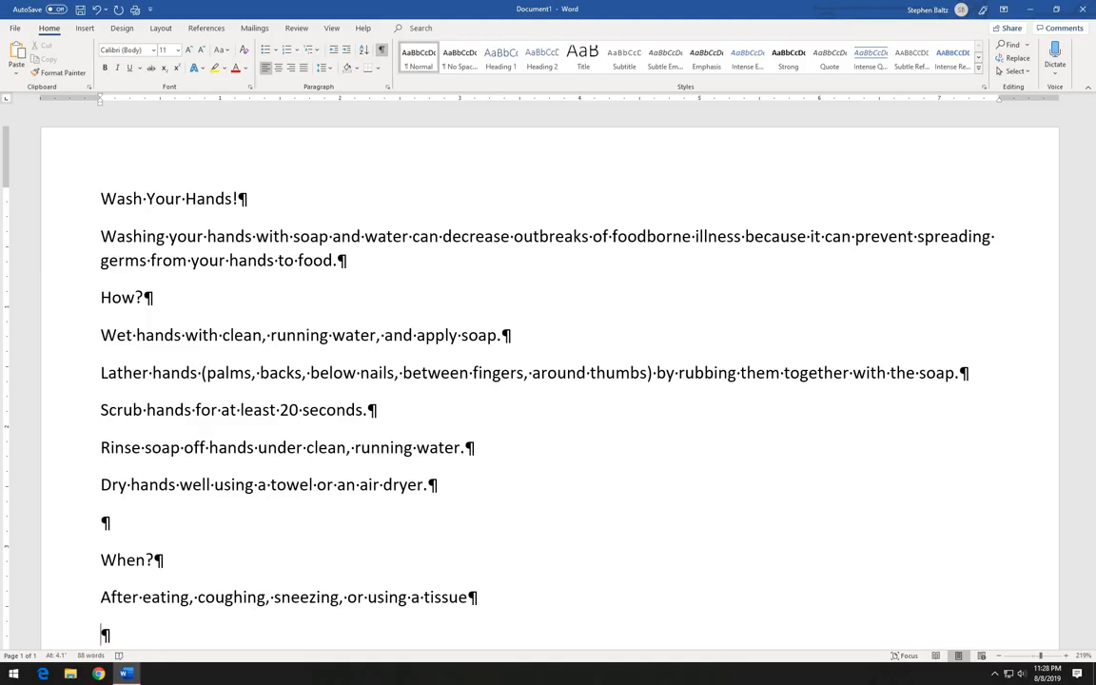
type("Before, ")
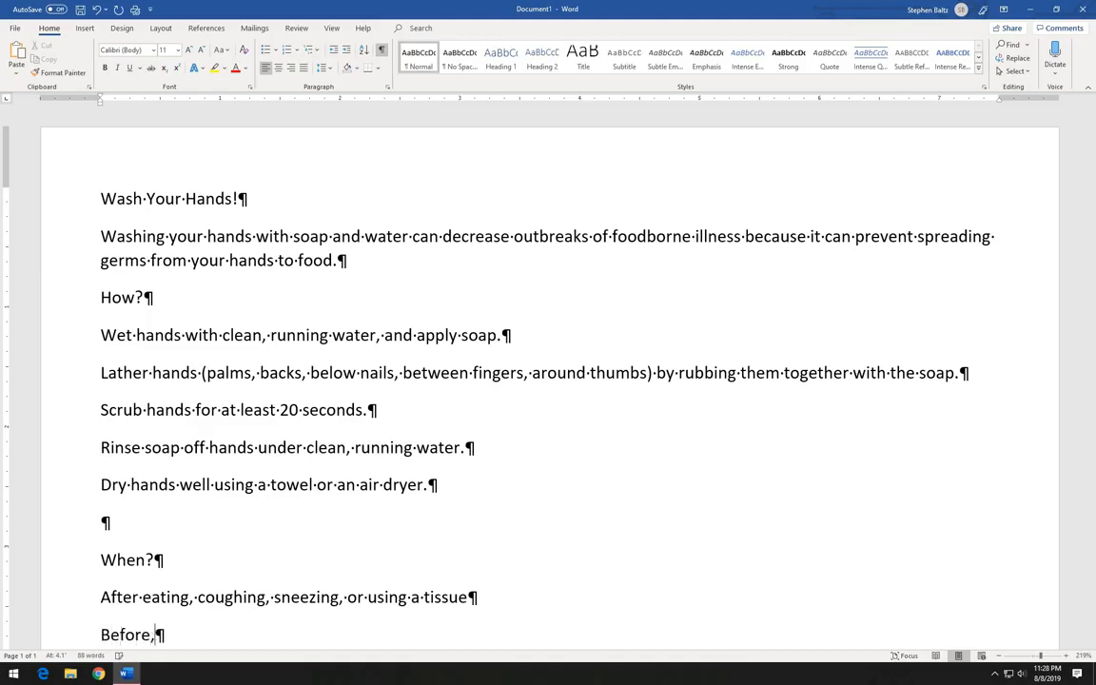
type("during, ")
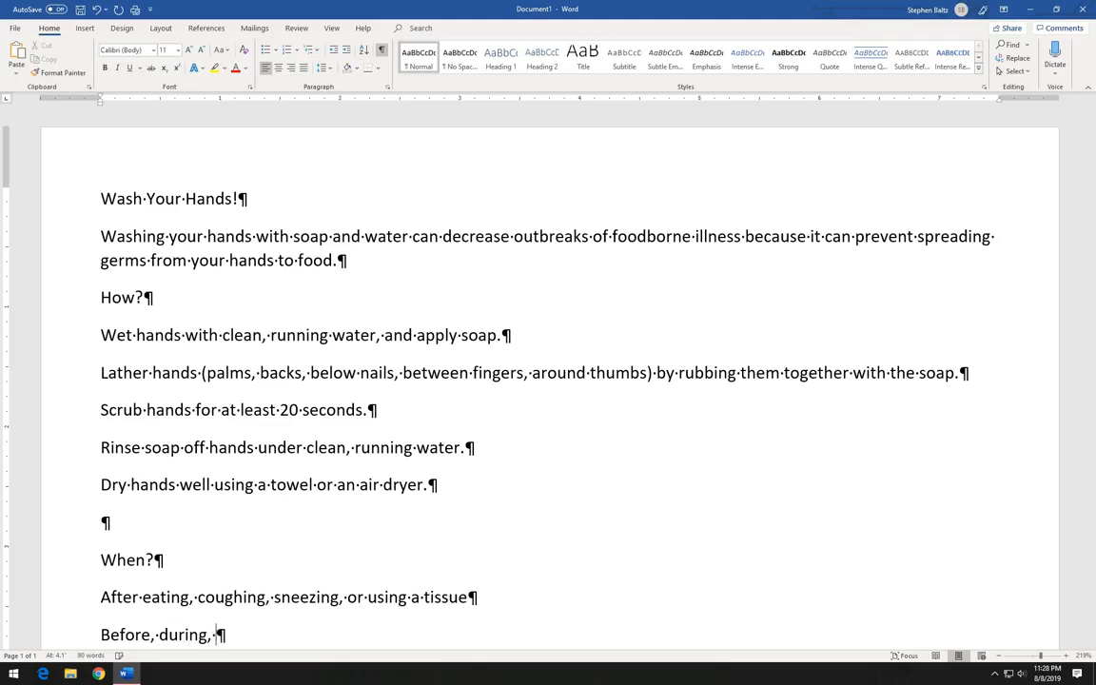
type("and afe")
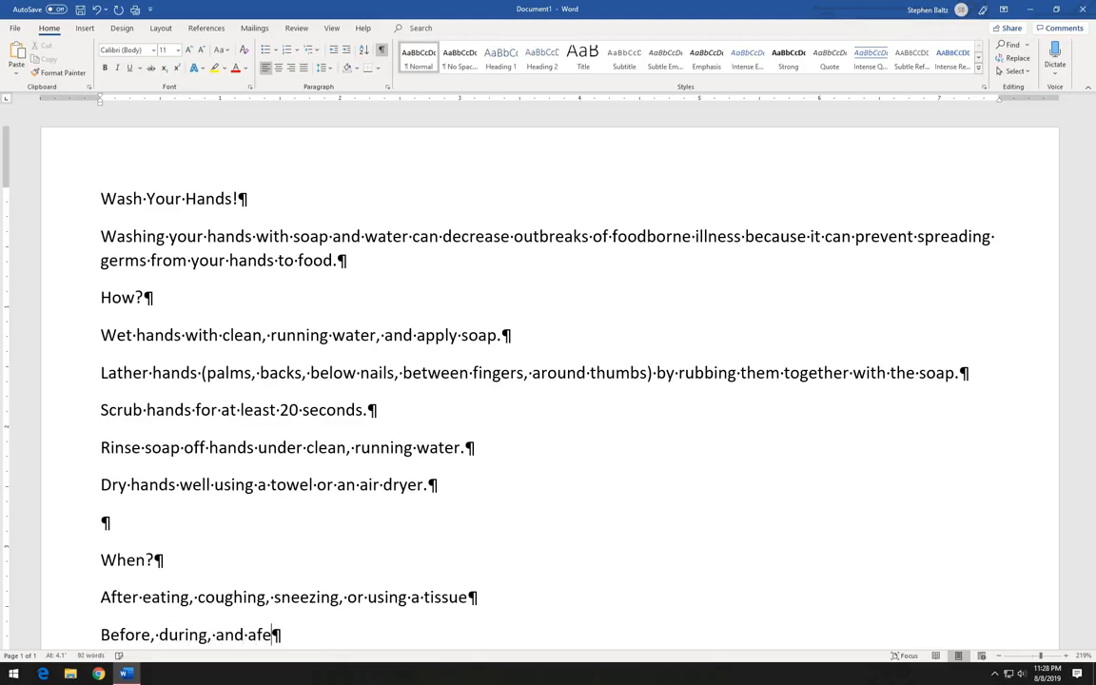
key("BackSpace")
type("ter preparing ")
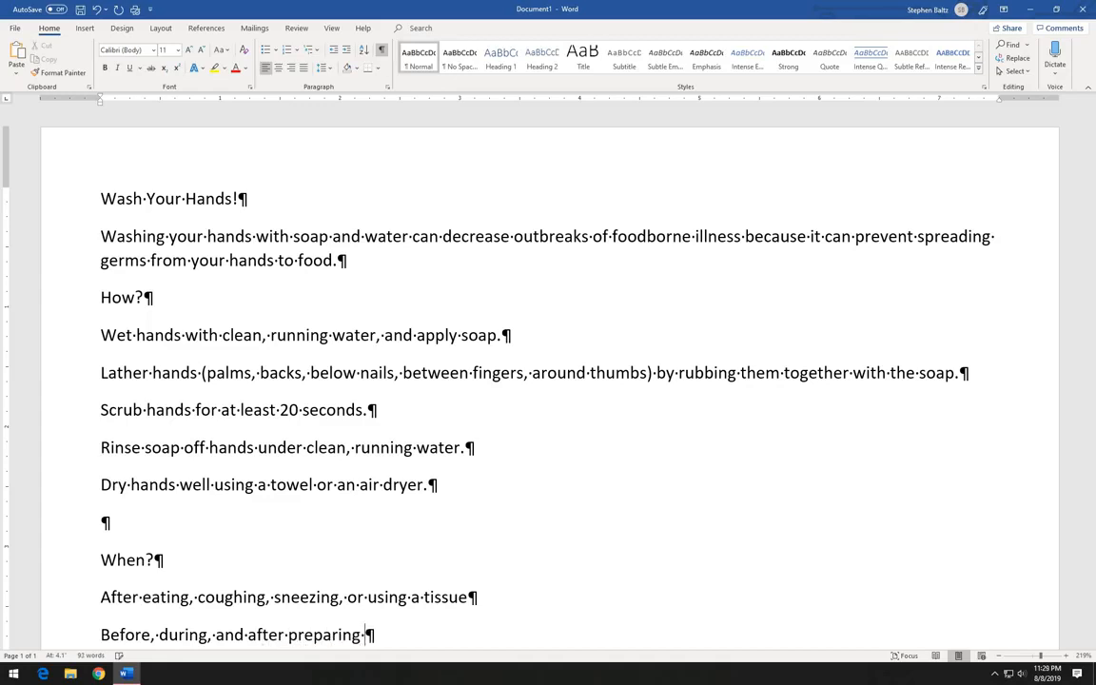
type("food")
Add the third "When?" item, "After using or assisting someone in the restroom", as a new paragraph.
key("Return")
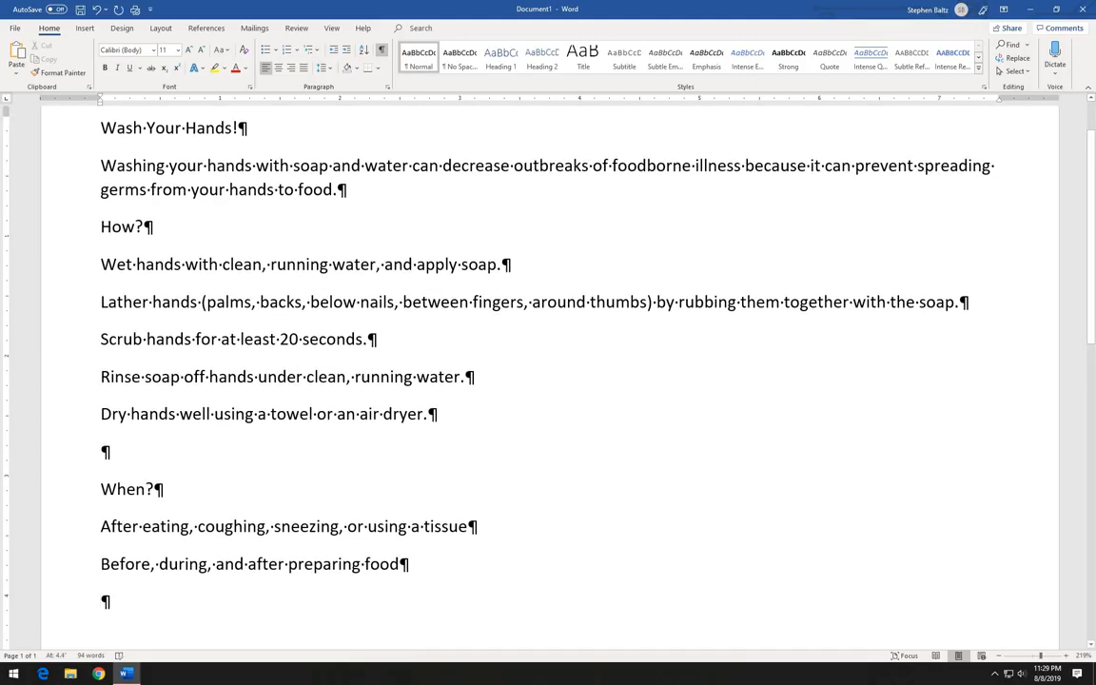
type("As")
key("BackSpace")
type("fter ")
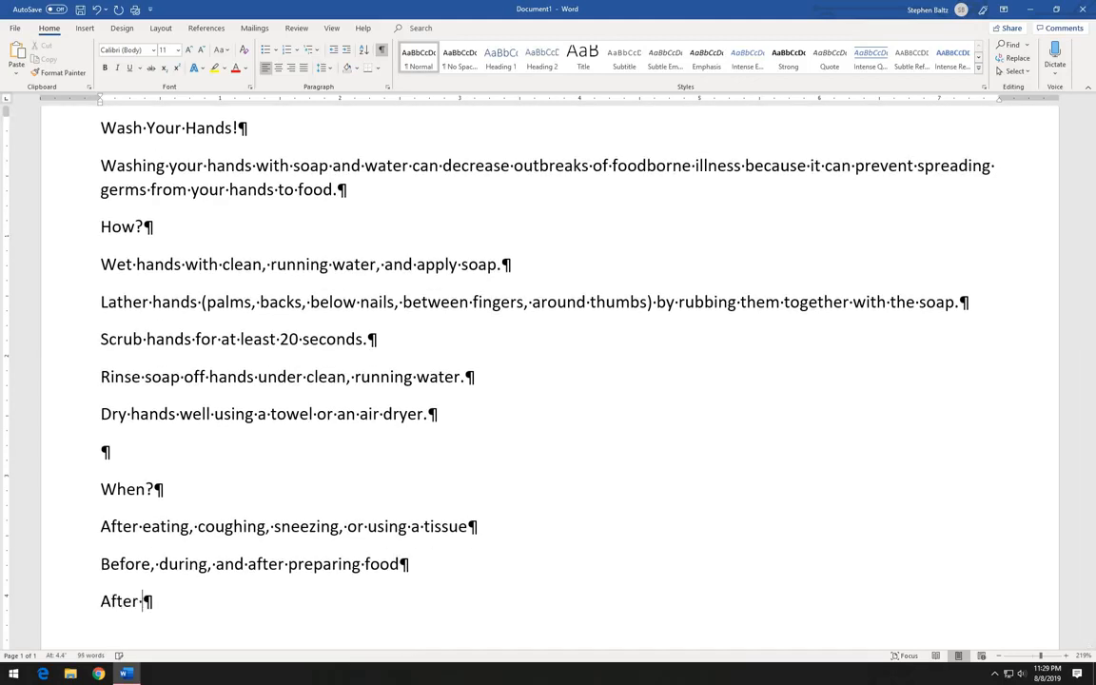
type("using or a")
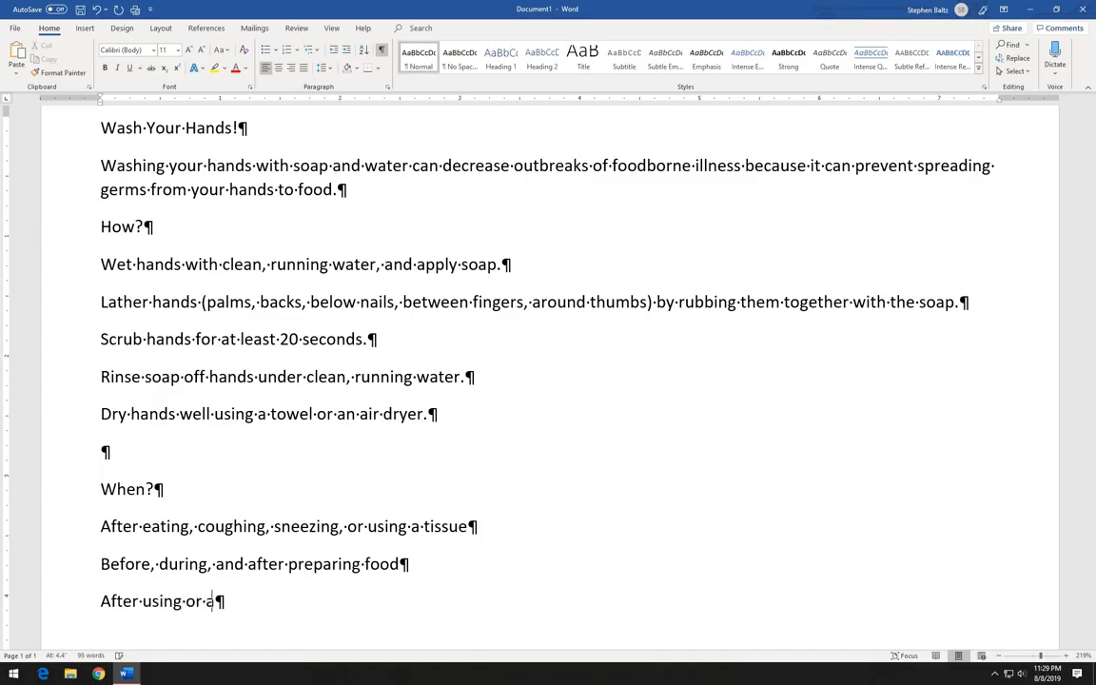
type("ssisting ")
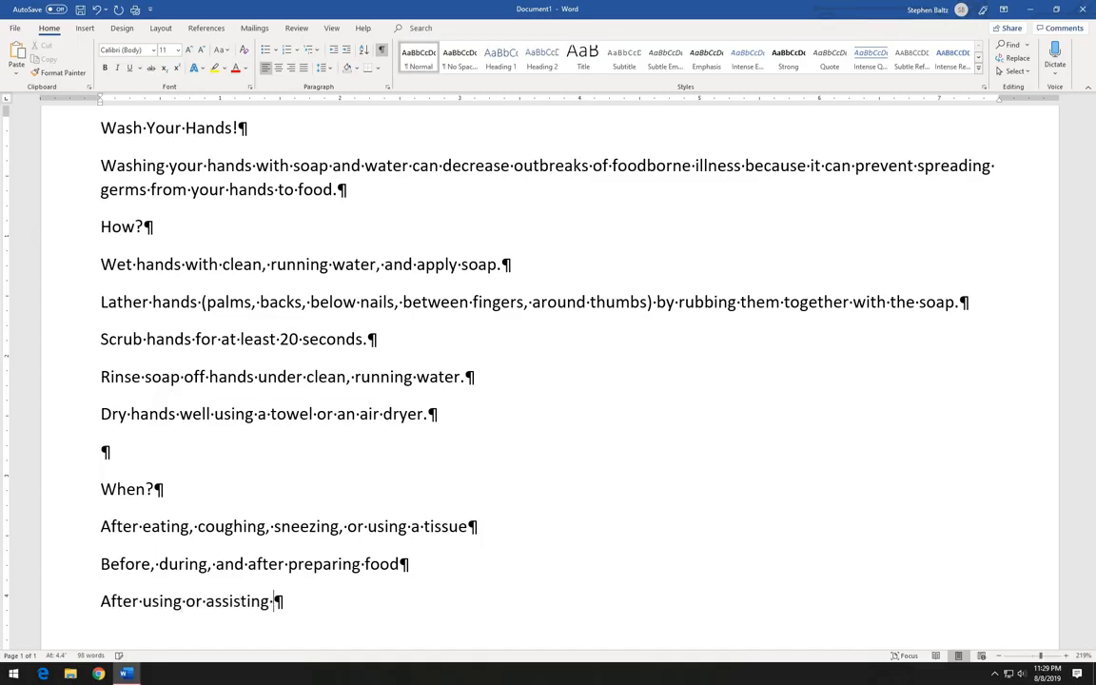
type("some")
type("one")
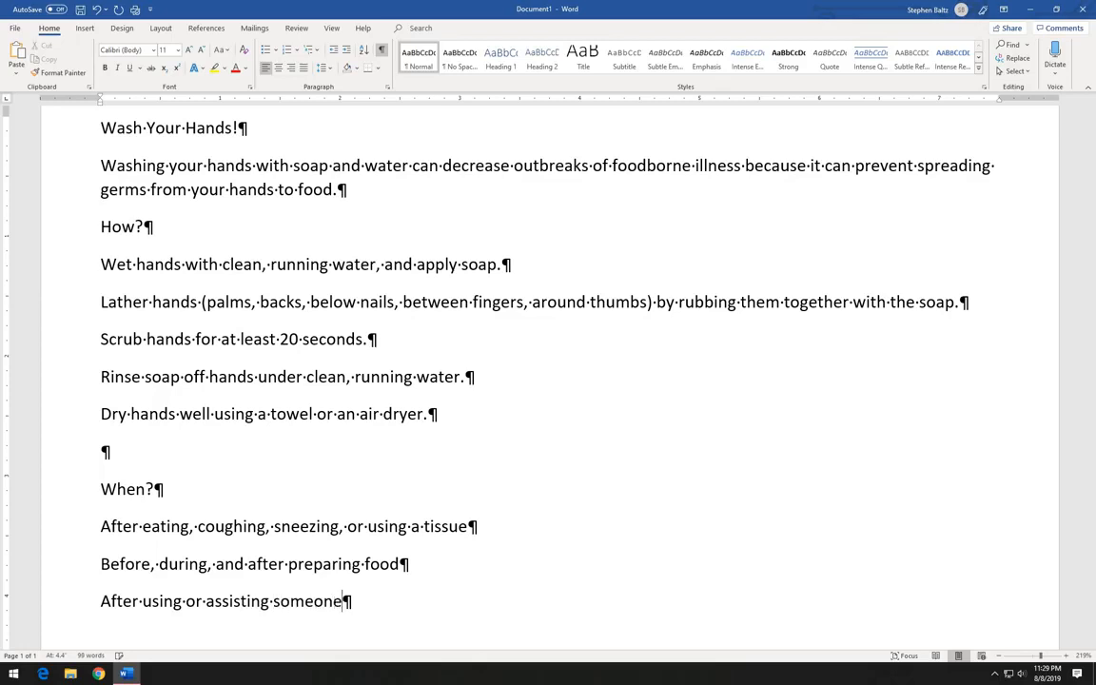
type(" in the restroom")
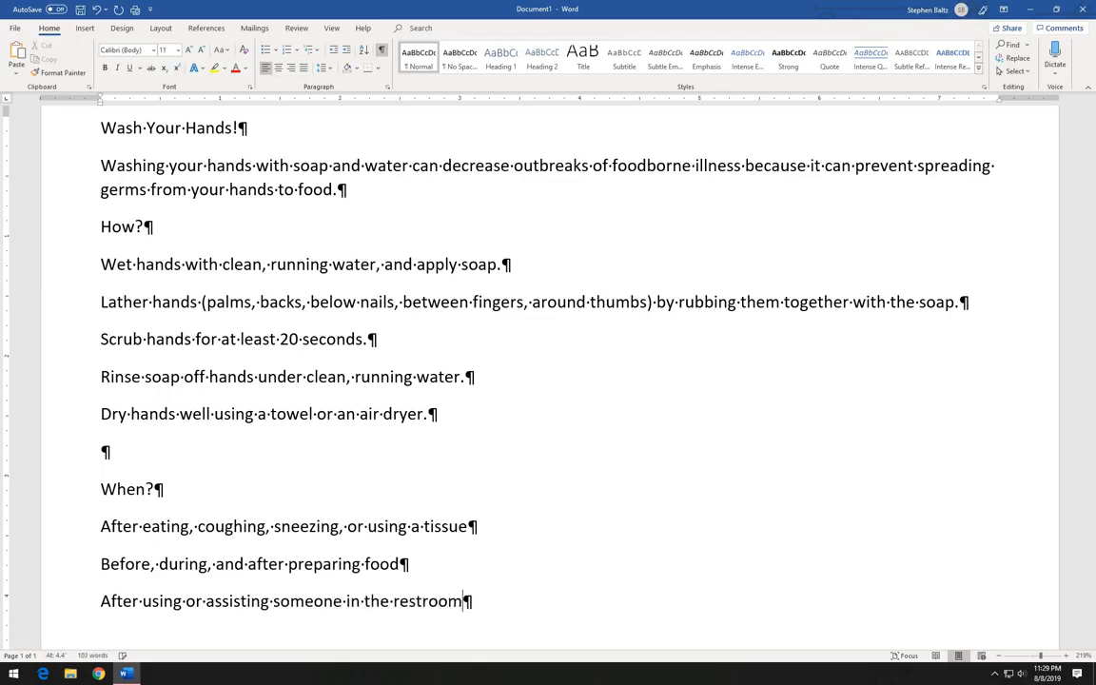
Add the fourth "When?" item, "After touching an animal, animal feed, or animal waste", as a new paragraph.
key("Return")
type("a")
key("BackSpace")
type("After touchin")
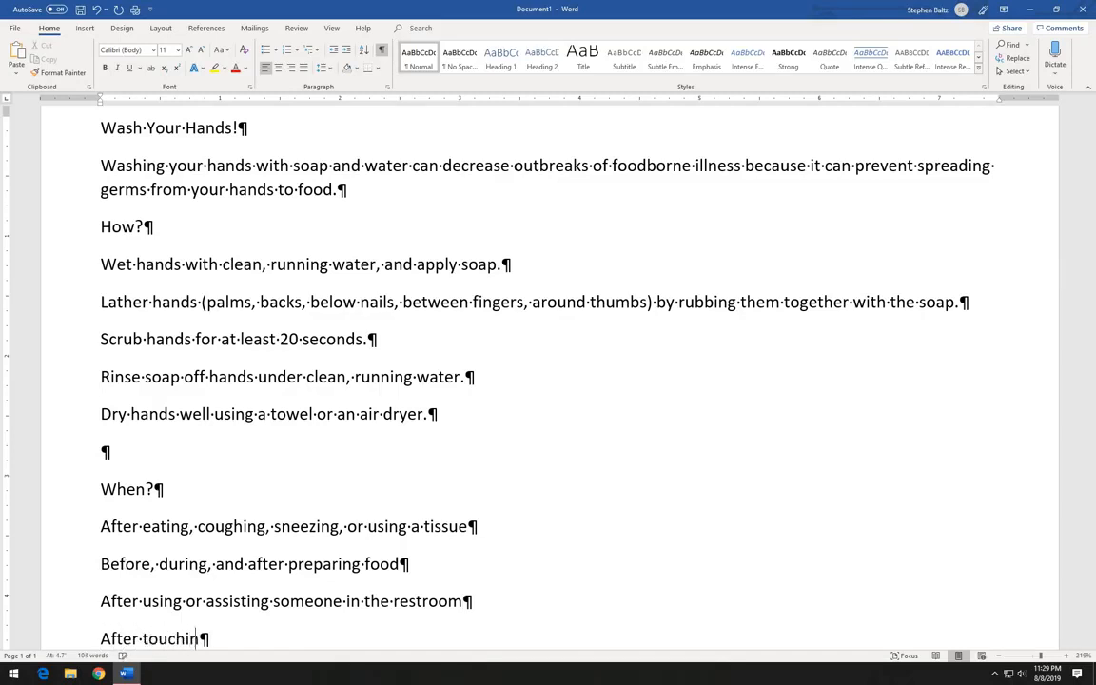
type("g an animal")
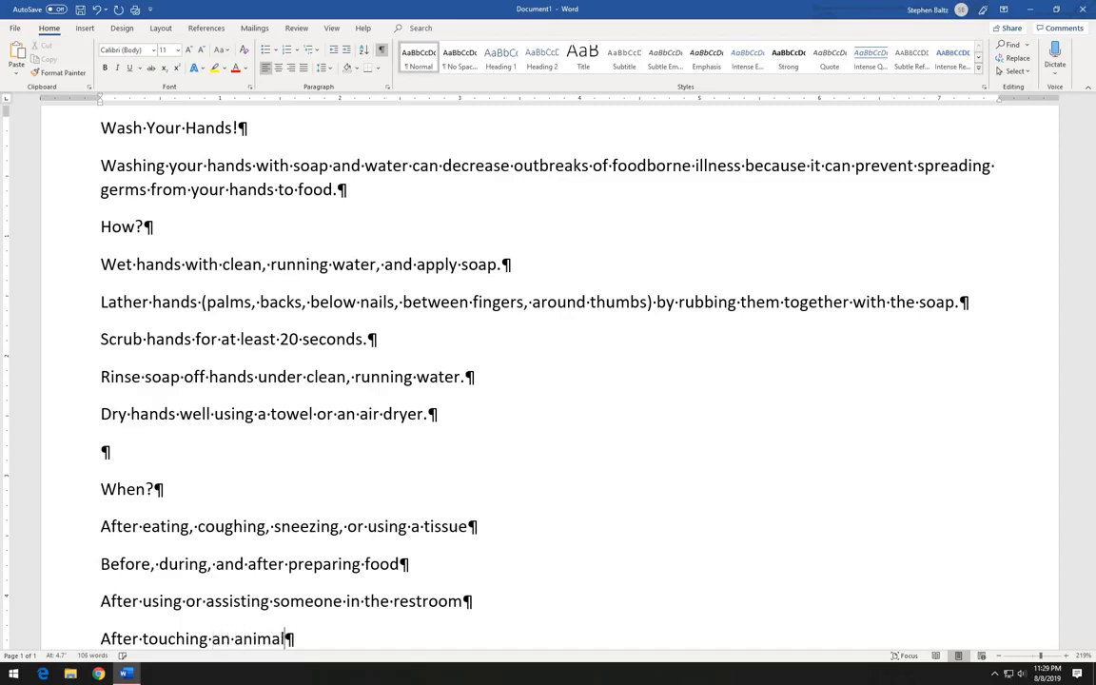
type(", animal feed, ")
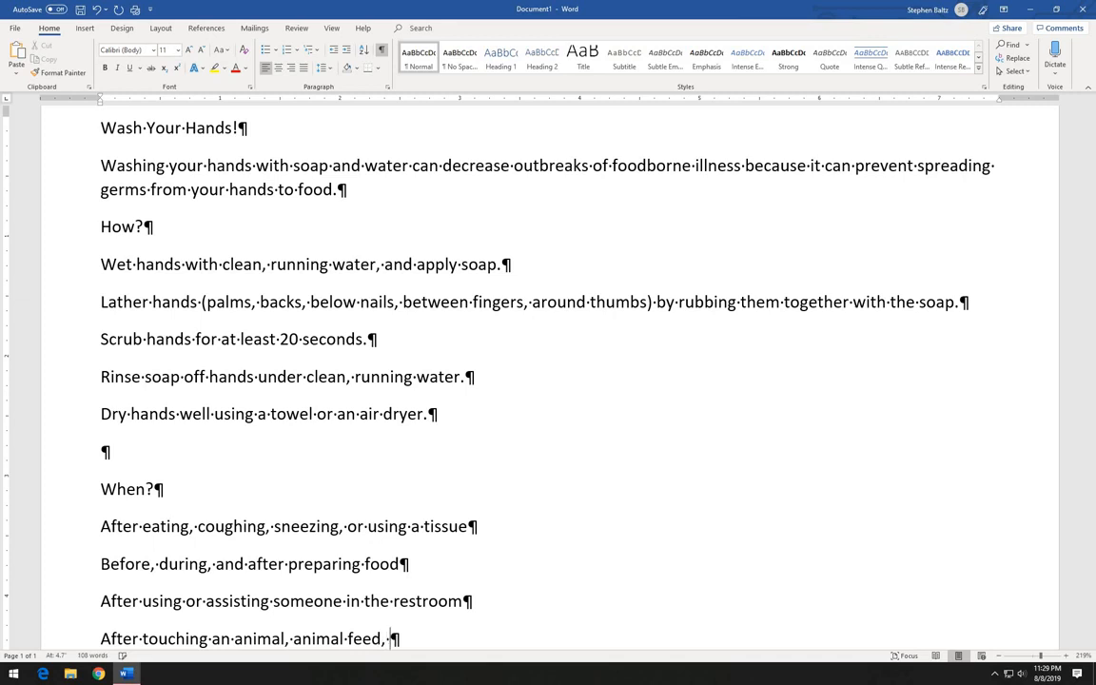
type("or animal waste")
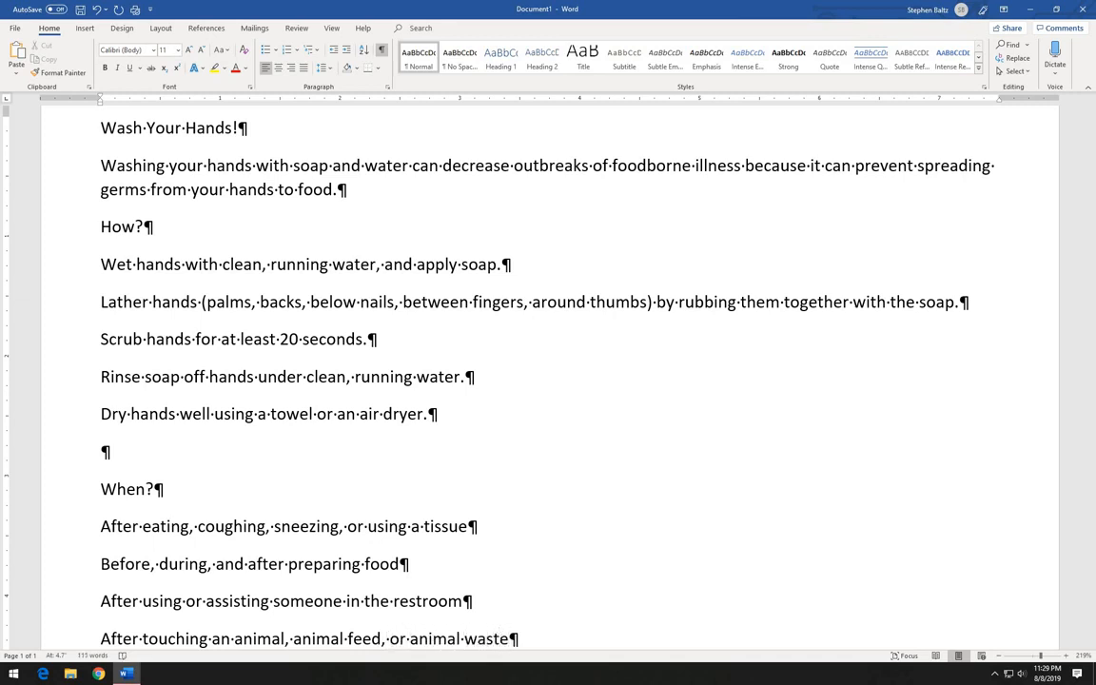
Add the fifth "When?" item, "After handling dirty equipment or garbage", as a new paragraph.
key("Return")
type("Aft")
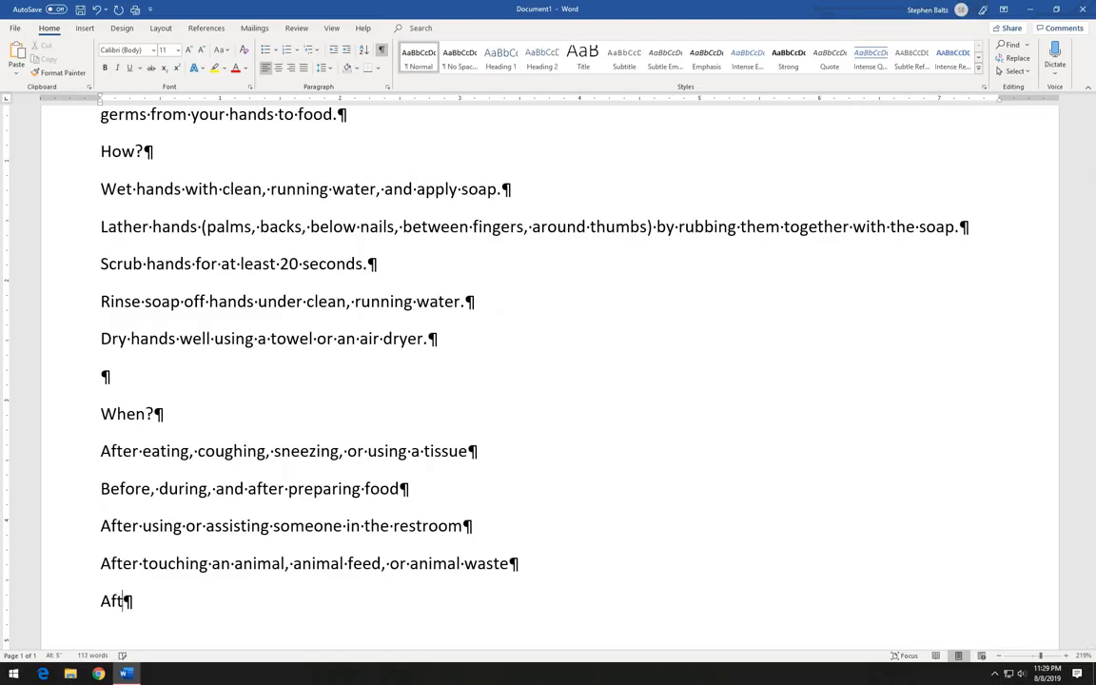
type("er handling")
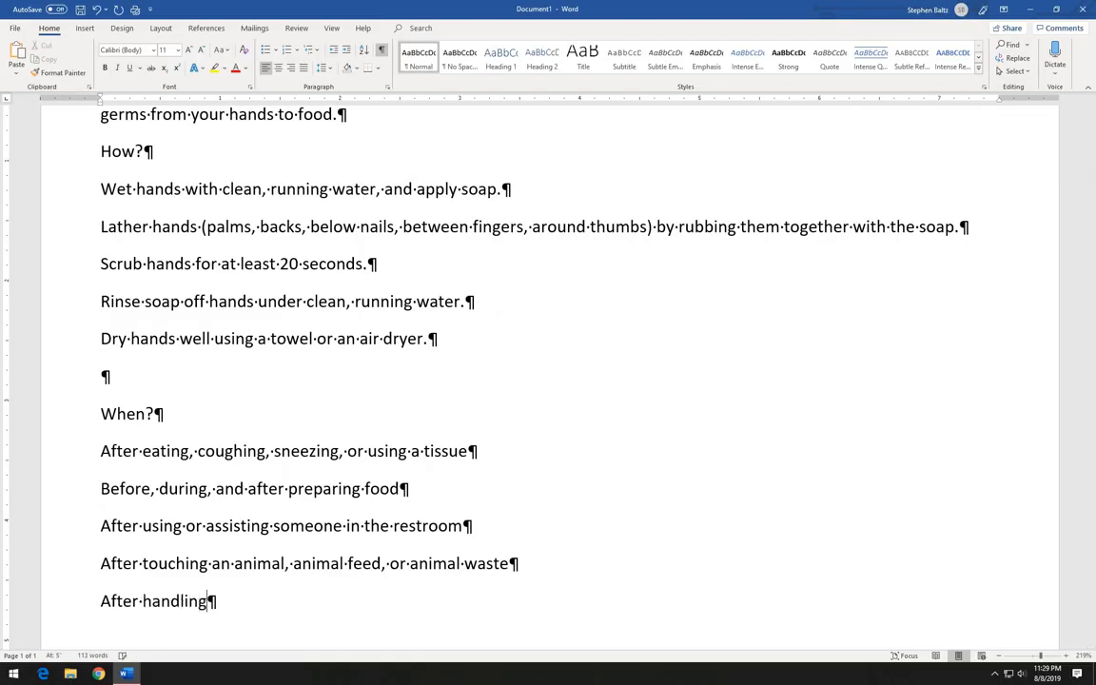
type(" dirty e")
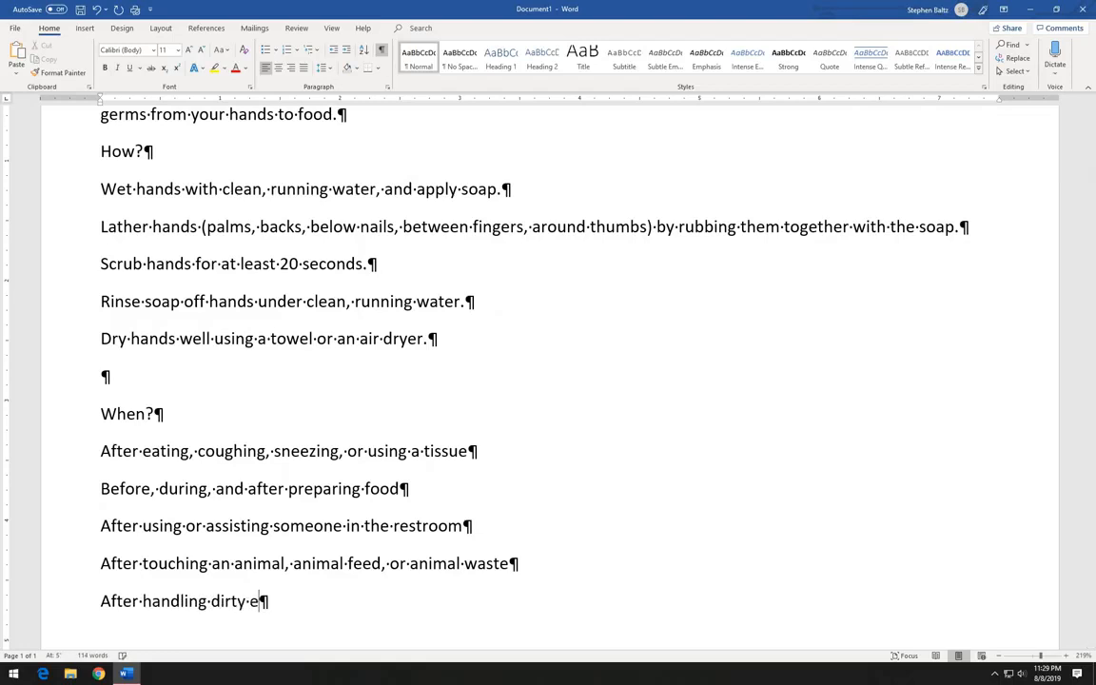
key("BackSpace")
type("equp")
key("BackSpace")
type("ipment or bar")
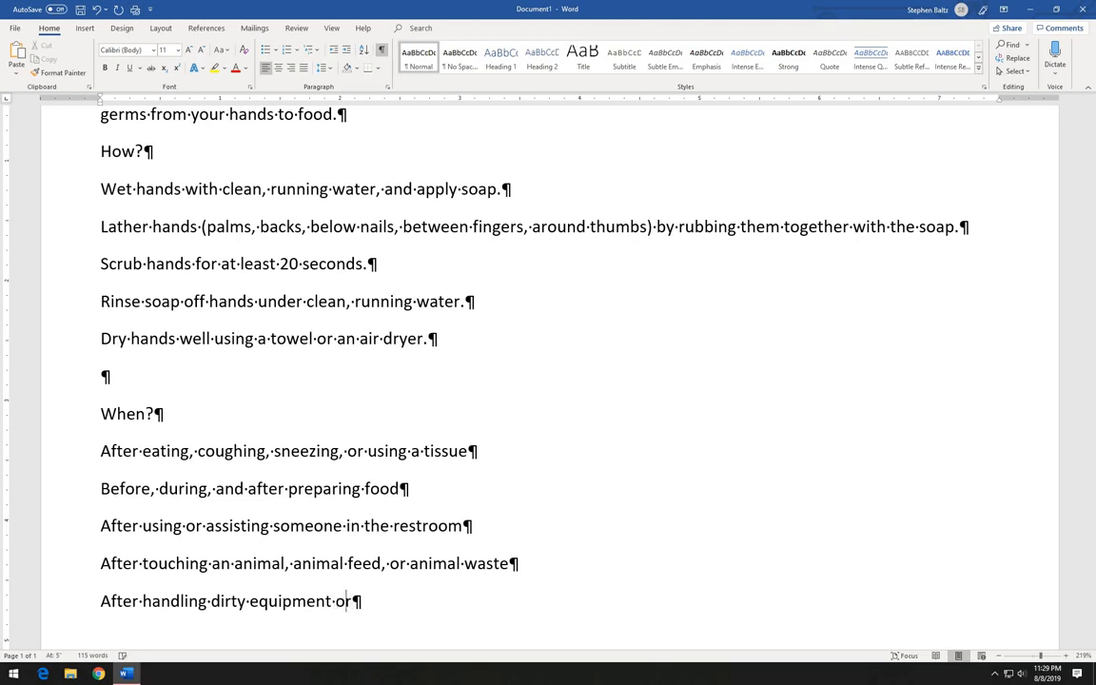
key("BackSpace")
key("BackSpace")
key("BackSpace")
type("garbas")
key("BackSpace")
type("ge")
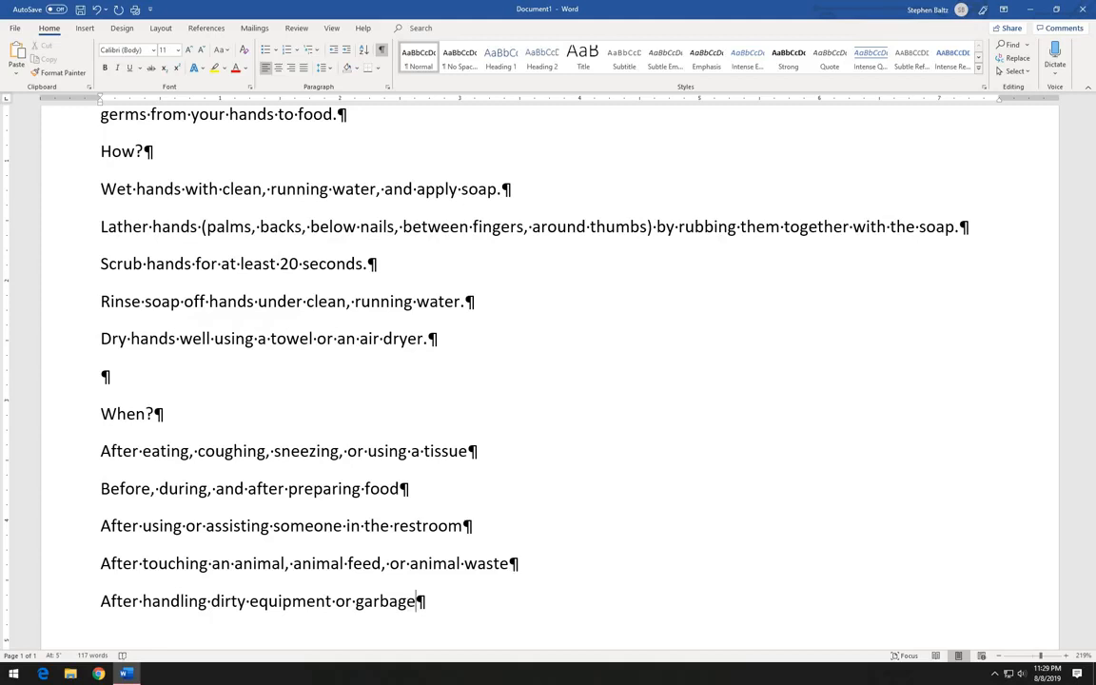
key("Return")
type("Visit ")
type("www.foodwo")
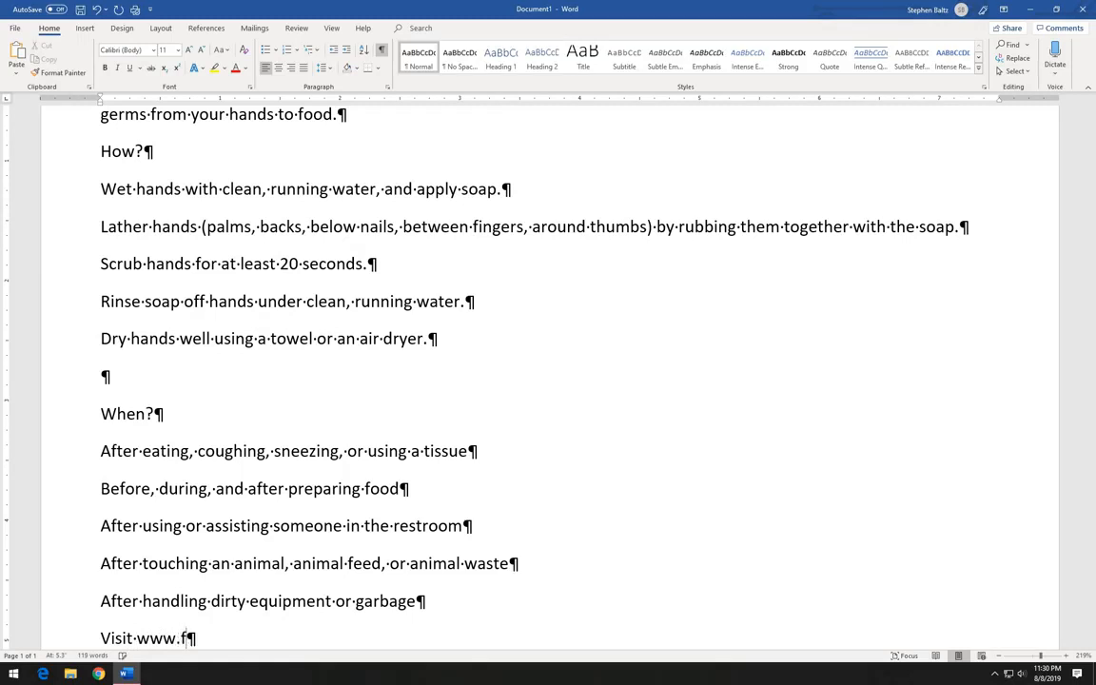
type("rkers")
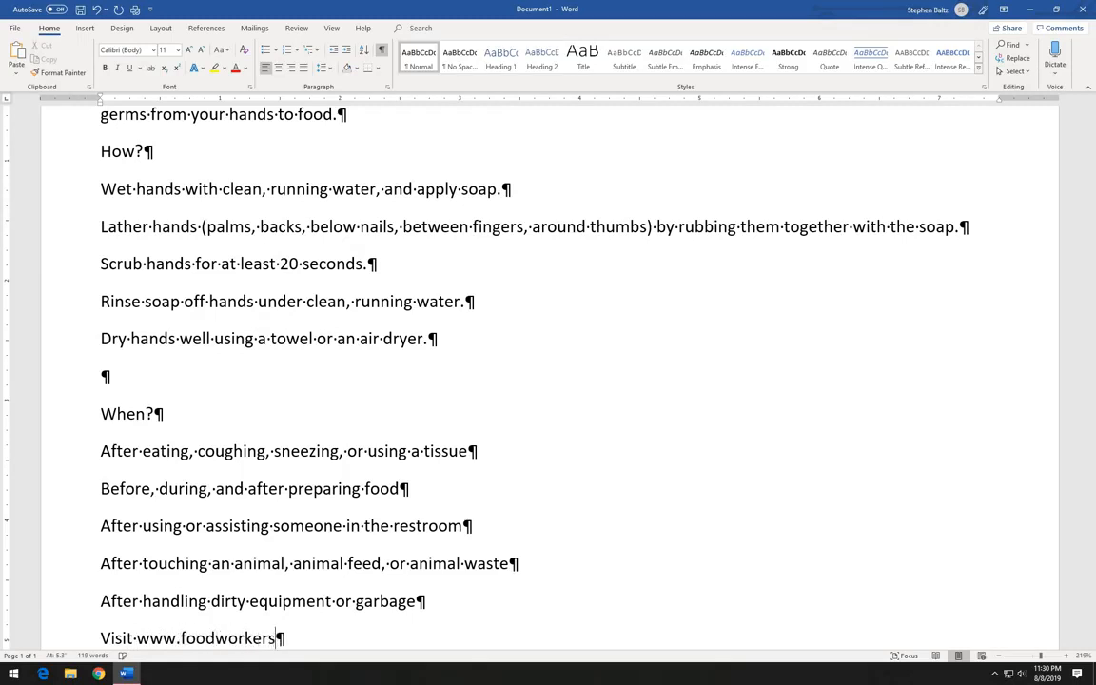
type(".com for acc")
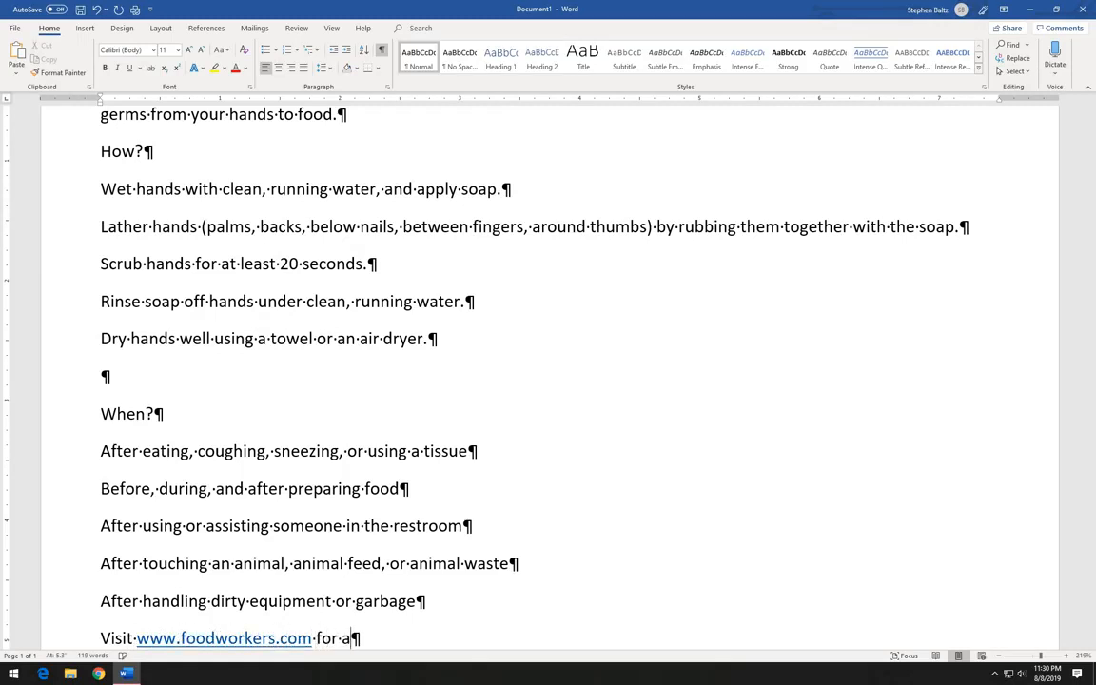
key("BackSpace")
key("BackSpace")
type("dditional information")
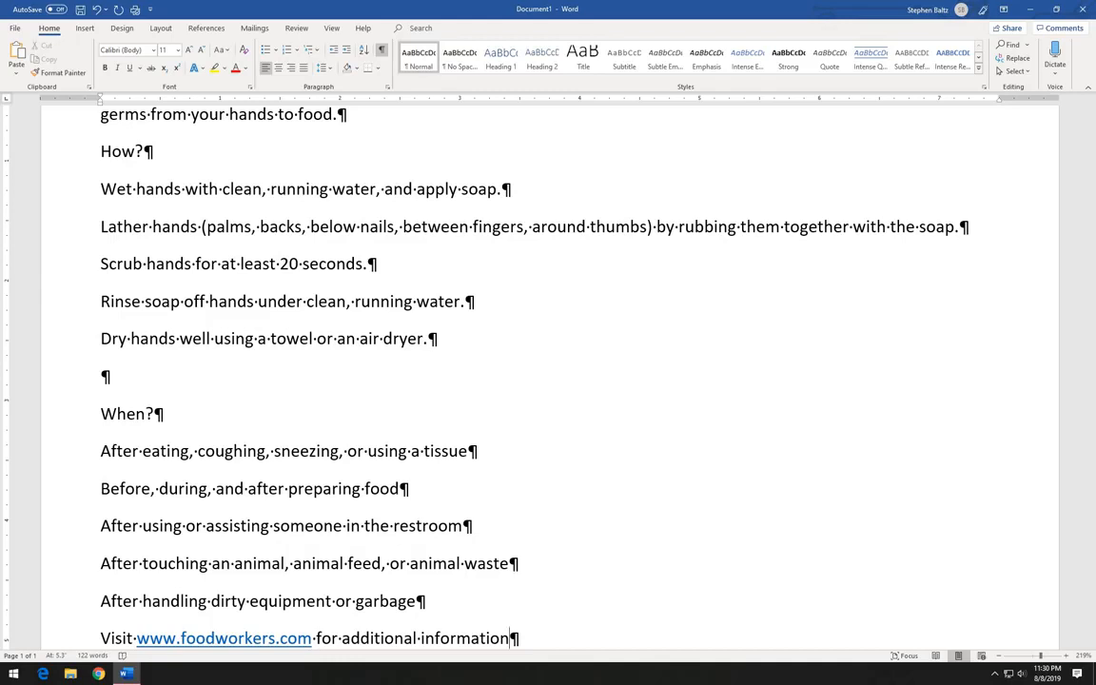
Replace the word "information" at the end of the closing line with "handwashing tips.".
key("BackSpace")
key("BackSpace")
key("BackSpace")
key("BackSpace")
key("BackSpace")
key("BackSpace")
key("BackSpace")
key("BackSpace")
key("BackSpace")
key("BackSpace")
key("BackSpace")
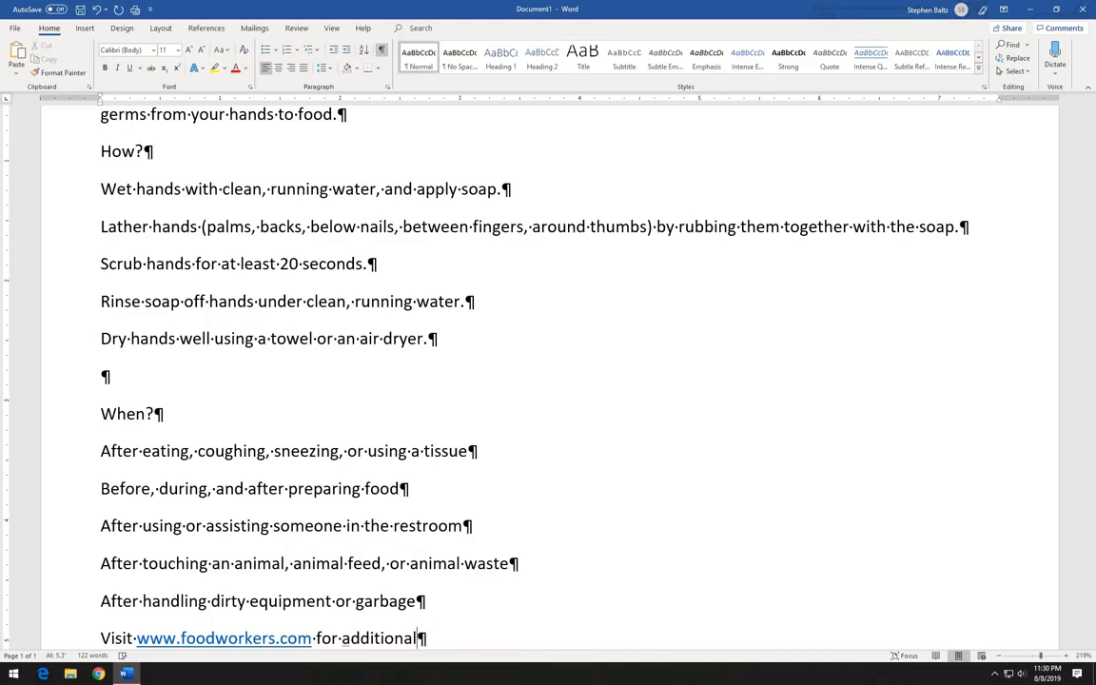
type("handwashin")
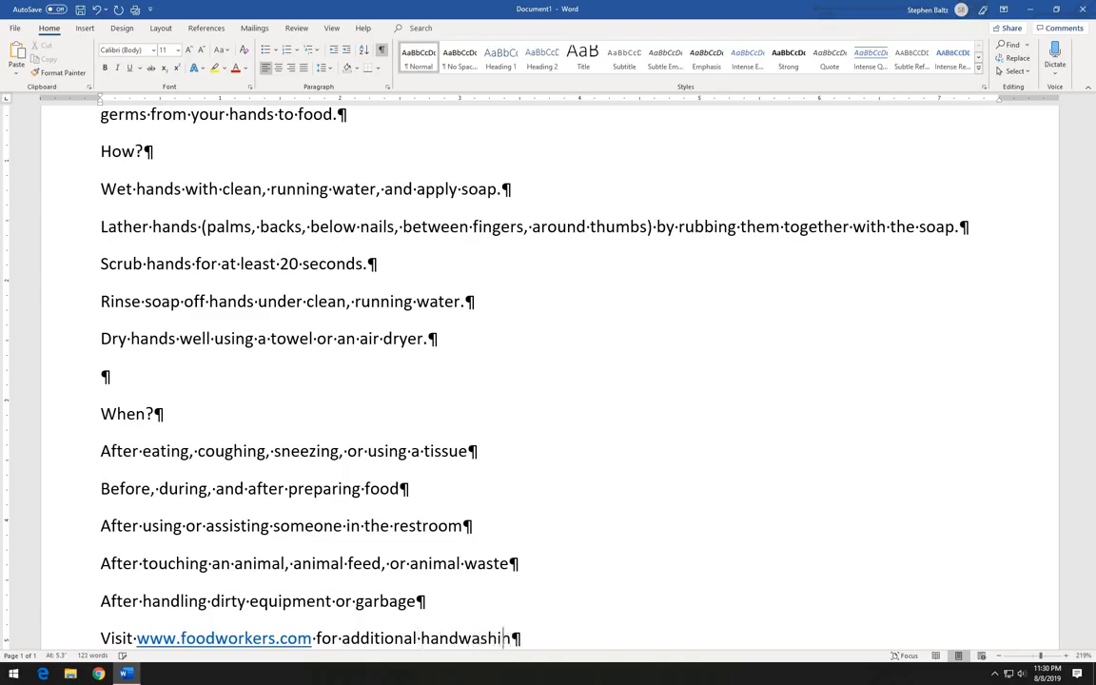
type("g tips.")
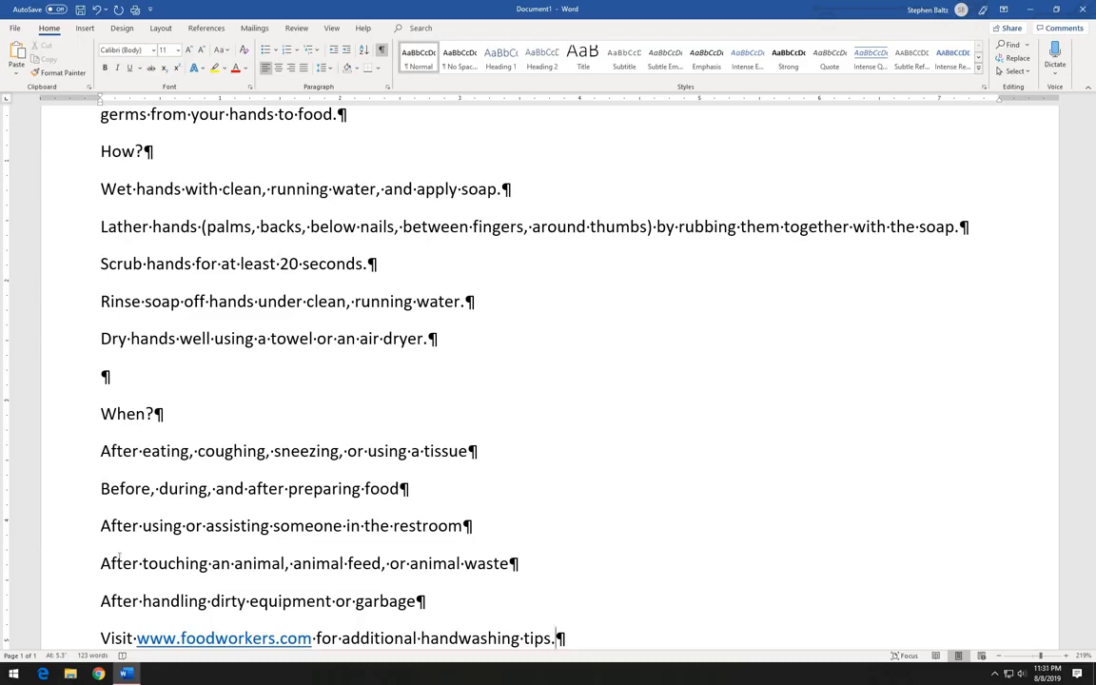
Save the document in the CPSI1003 folder under Documents as a Word document named SC_WD1_1_WashHandsFlyerUnformatted.
left_click(15, 30)
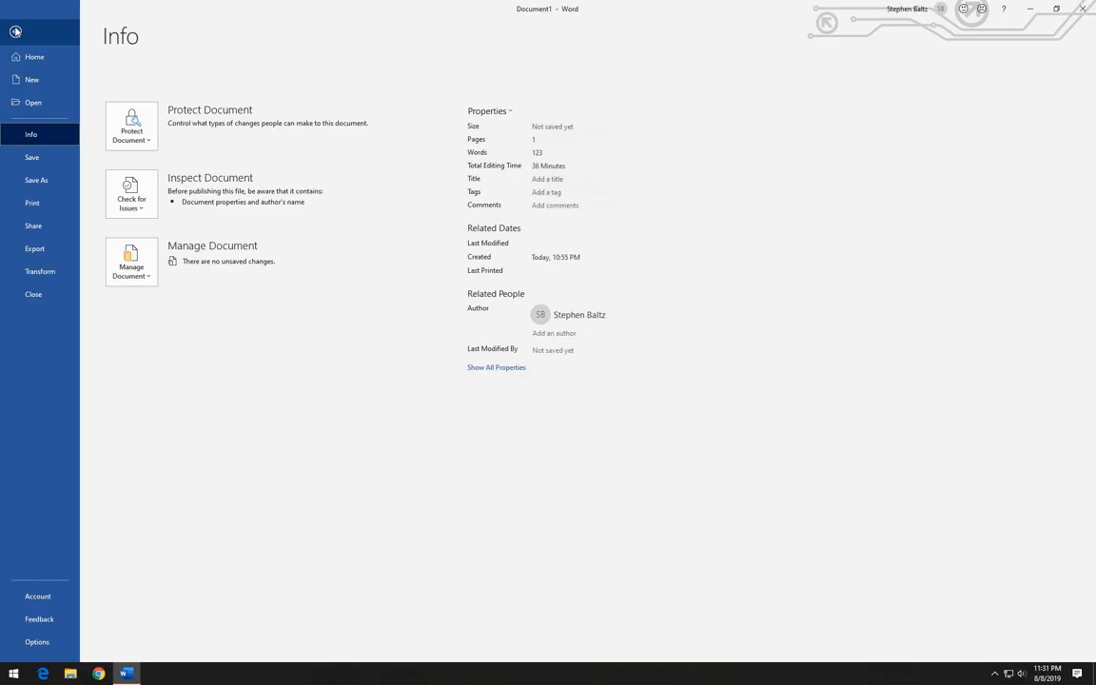
left_click(42, 182)
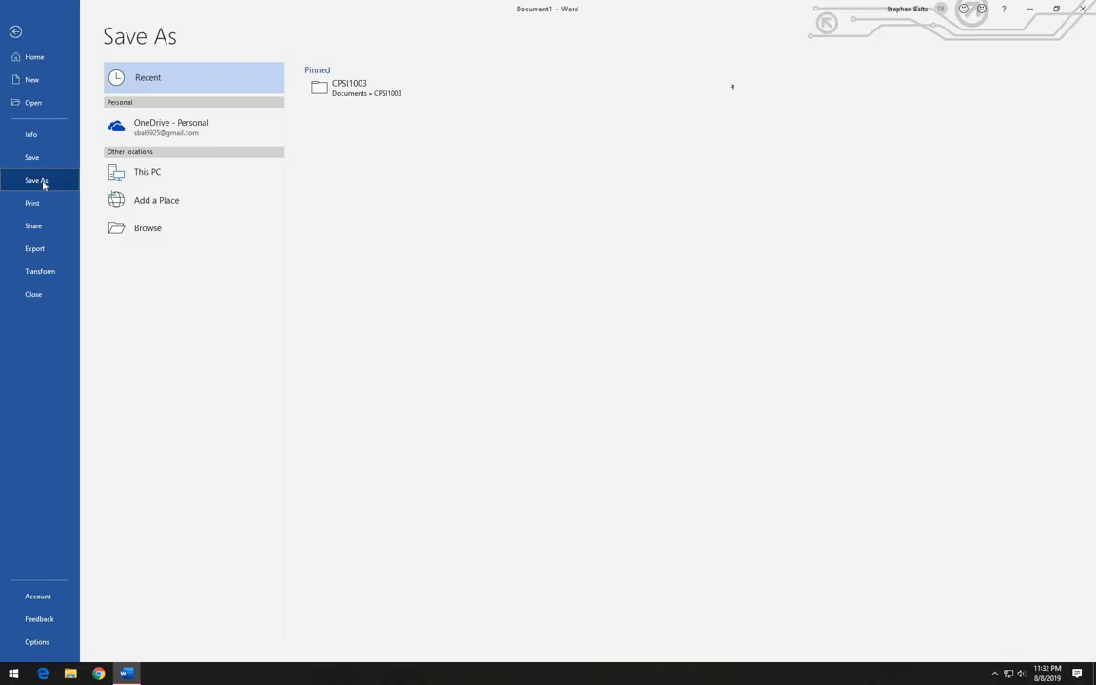
left_click(361, 93)
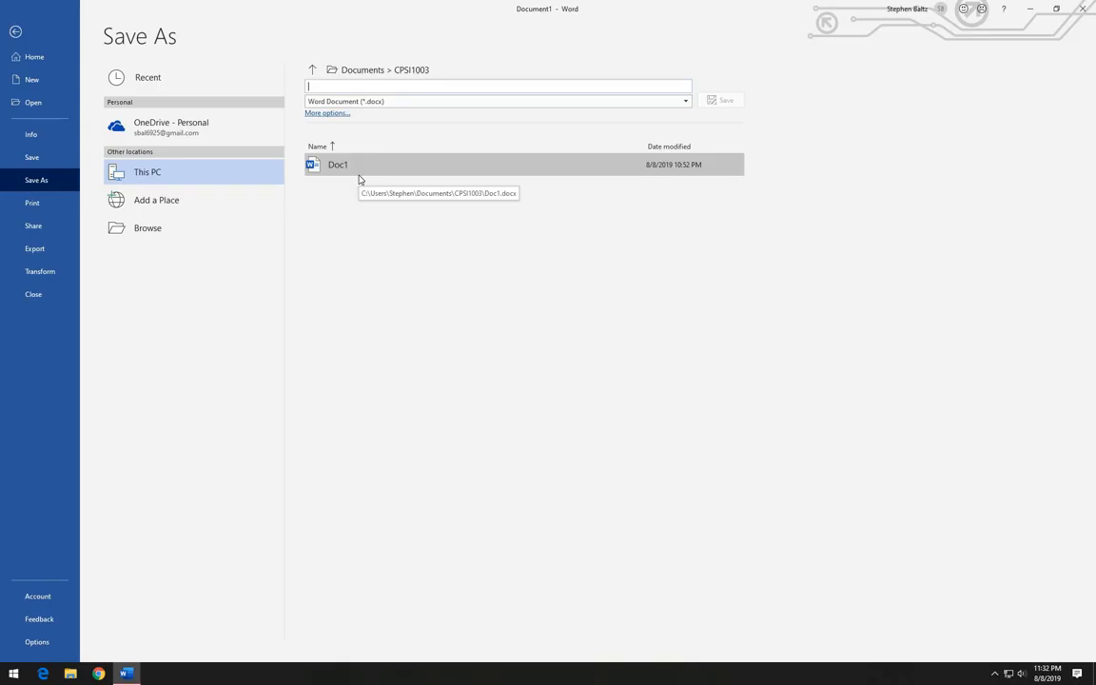
type("S")
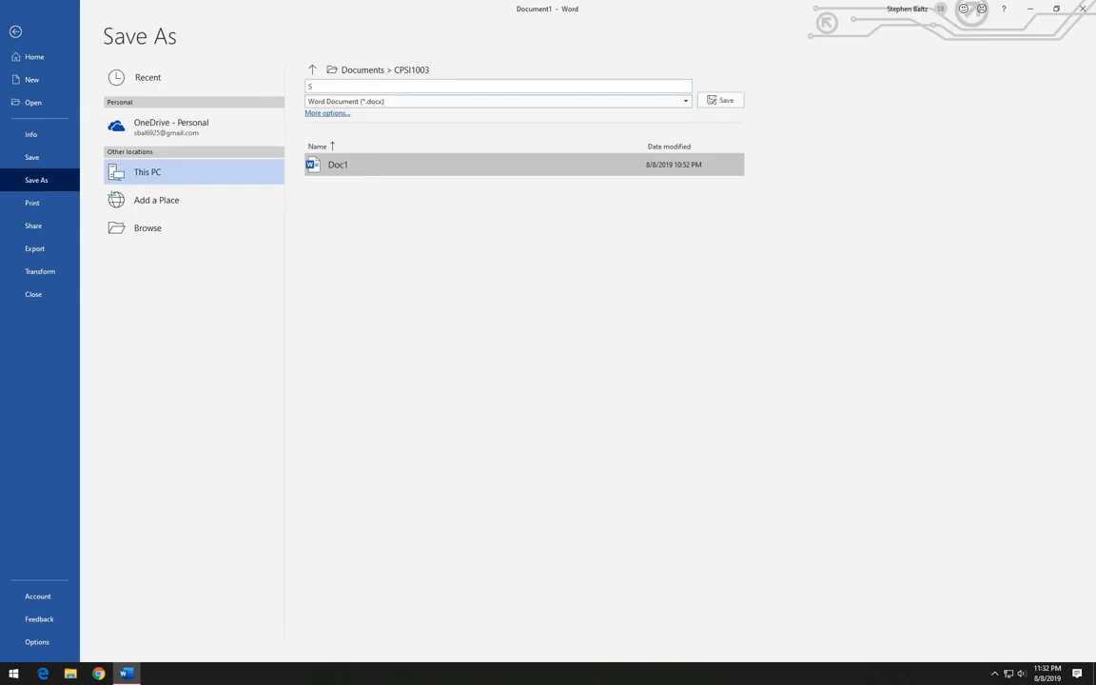
type("C")
type("_W")
type("D1")
type("_I")
type("_")
type("Wash")
type("Hand")
type("sFlyer")
type("Unformatted")
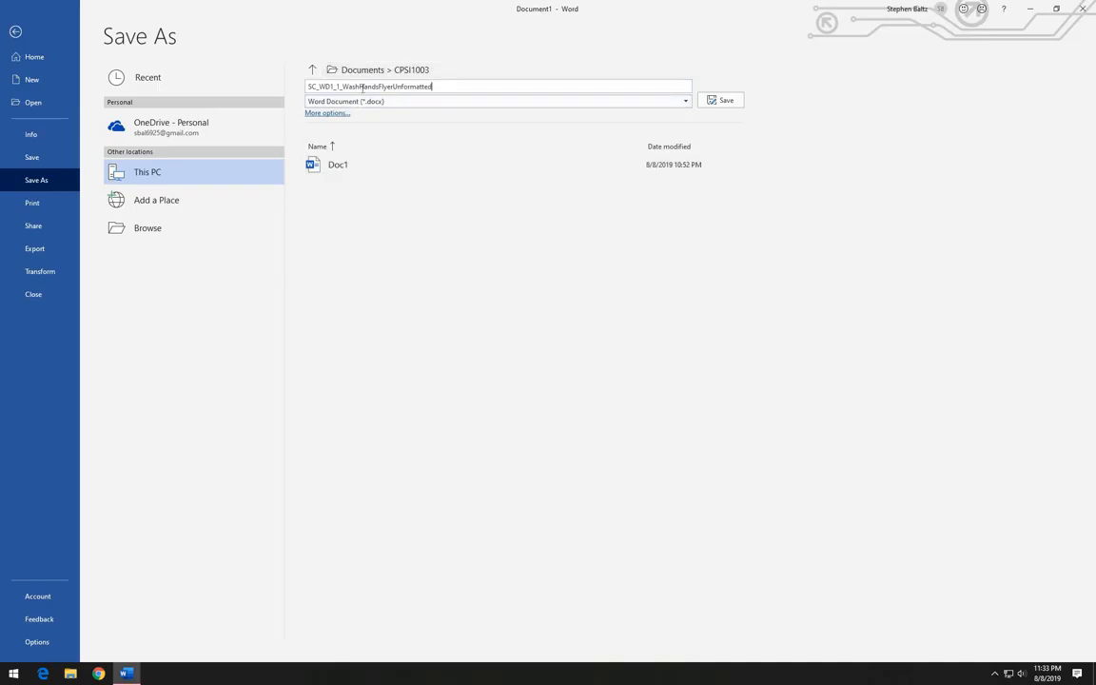
left_click(726, 101)
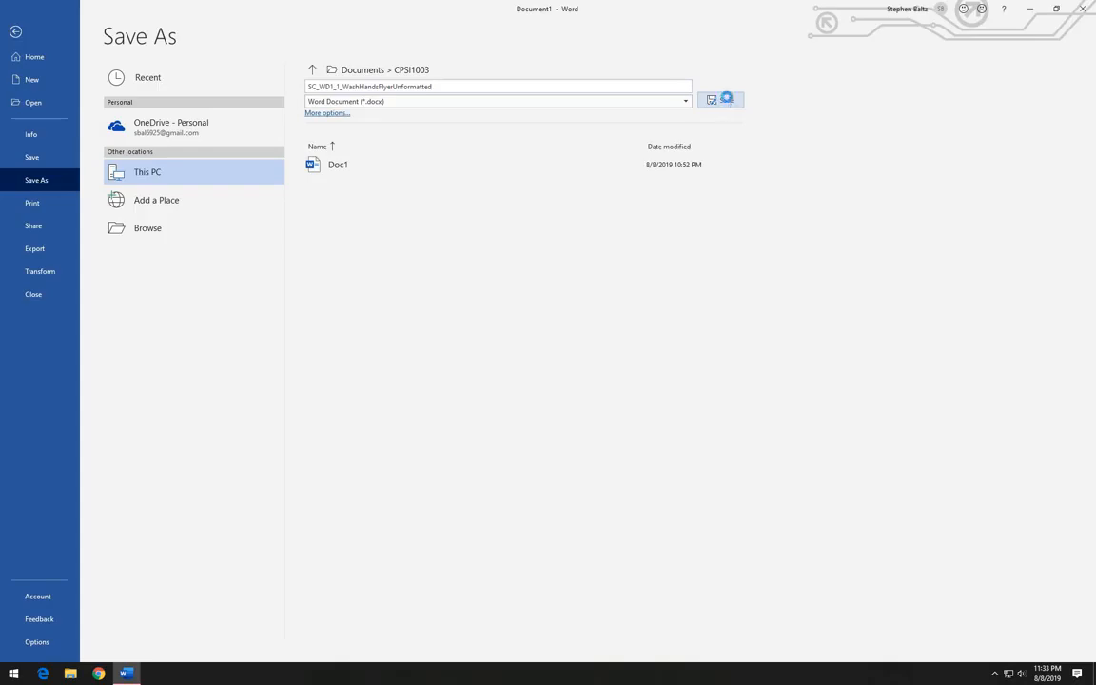